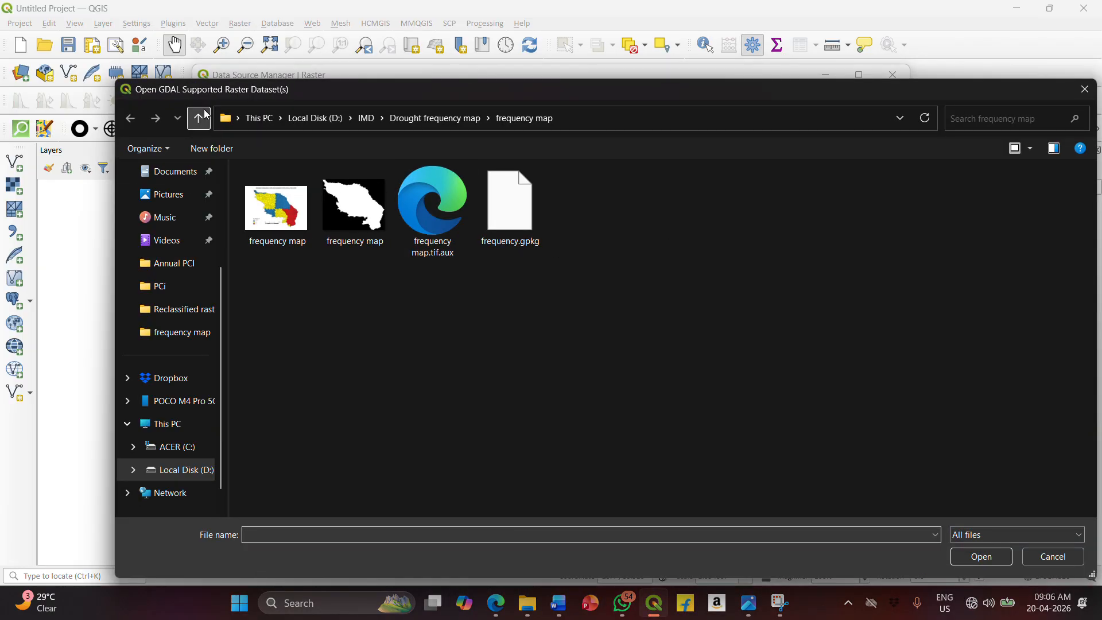
Step: Add the raster 2016.tif from the D:\IMD\Annual PCI\Raster folder to the project
{"action": "left_click", "coordinate": [199, 120]}
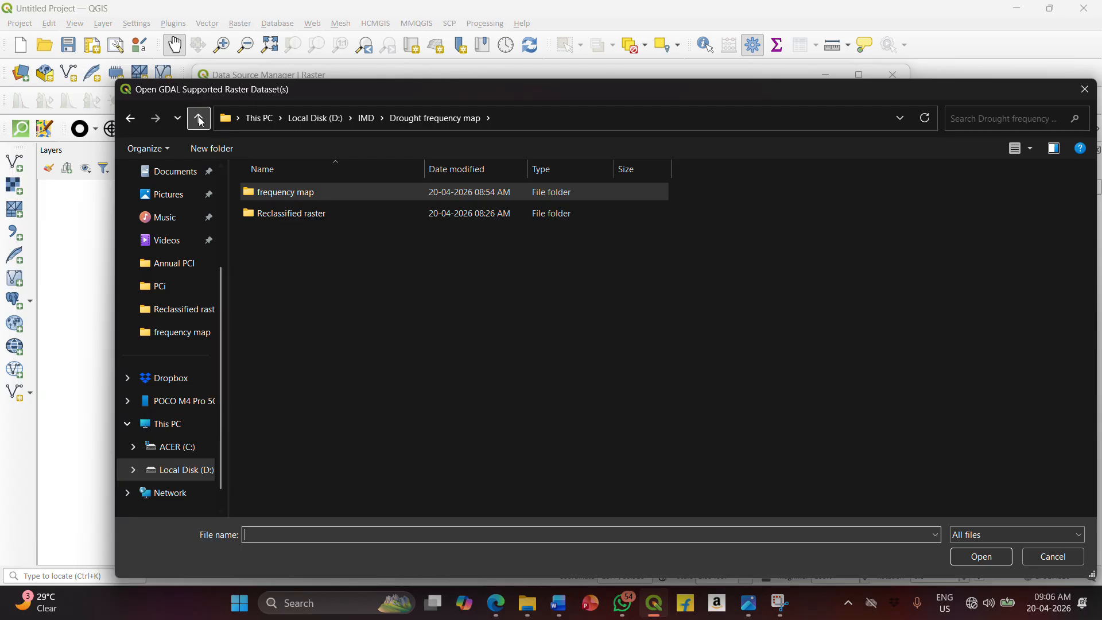
{"action": "left_click", "coordinate": [199, 119]}
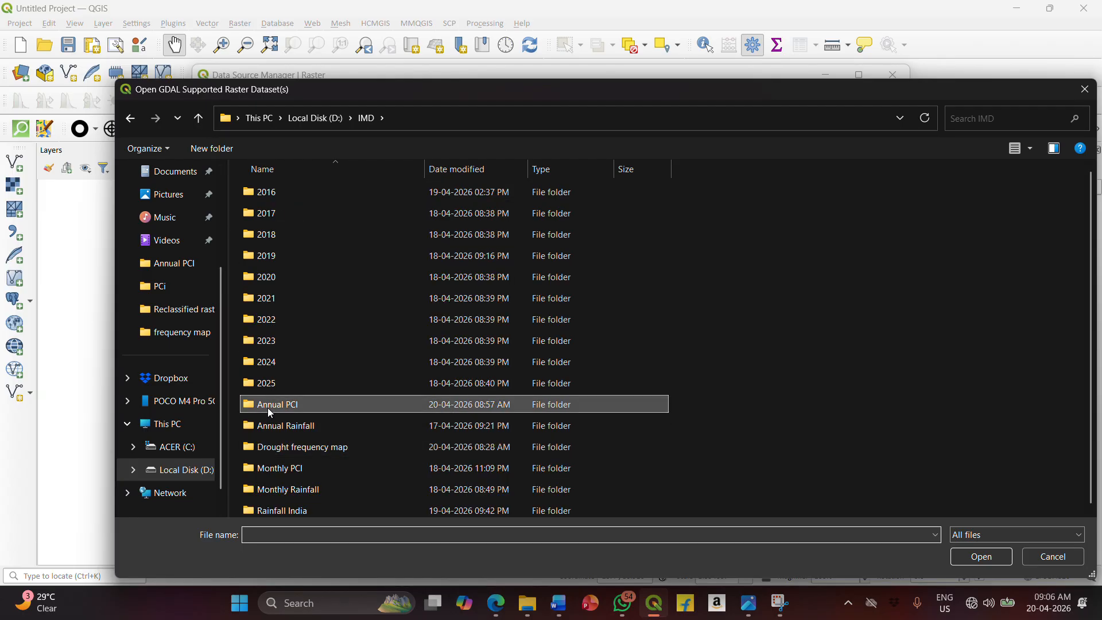
{"action": "double_click", "coordinate": [267, 407]}
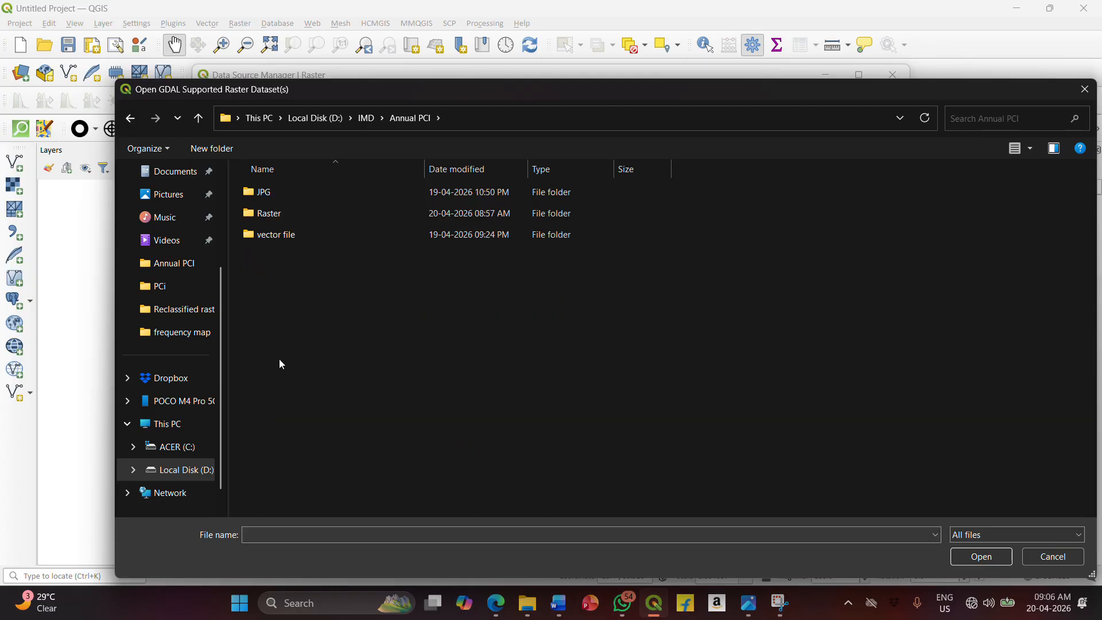
{"action": "double_click", "coordinate": [259, 213]}
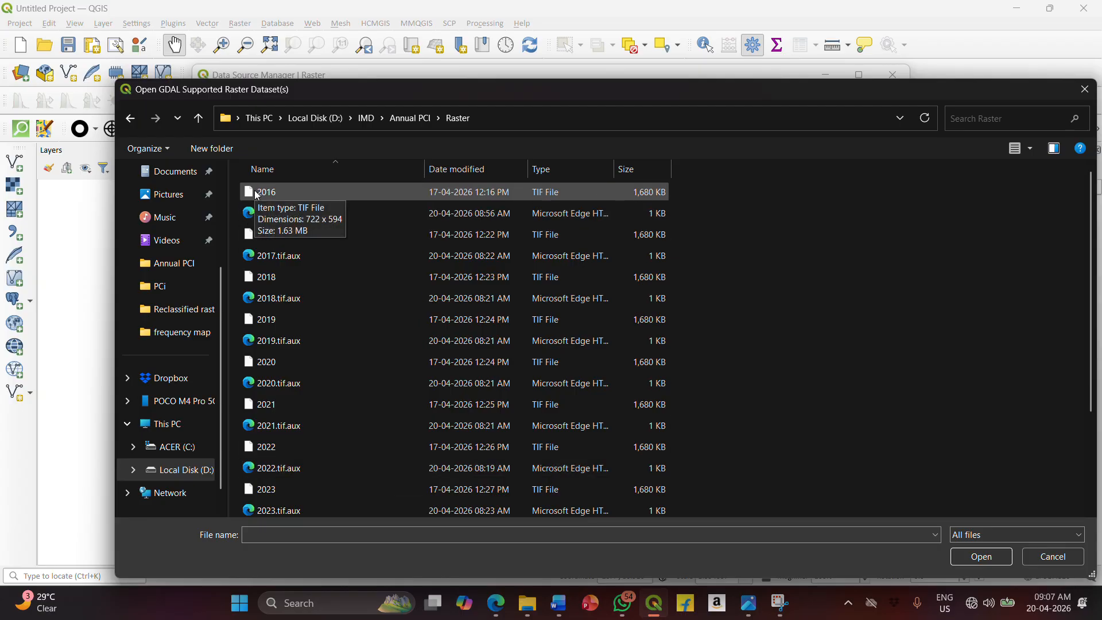
{"action": "double_click", "coordinate": [258, 193]}
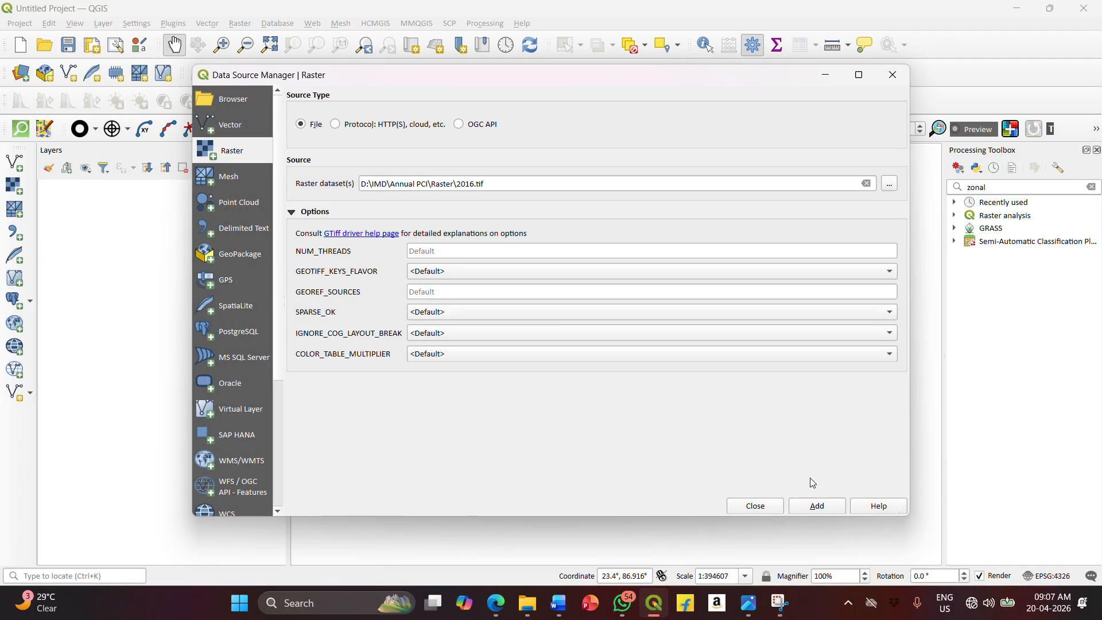
{"action": "left_click", "coordinate": [817, 506]}
{"action": "left_click", "coordinate": [746, 507]}
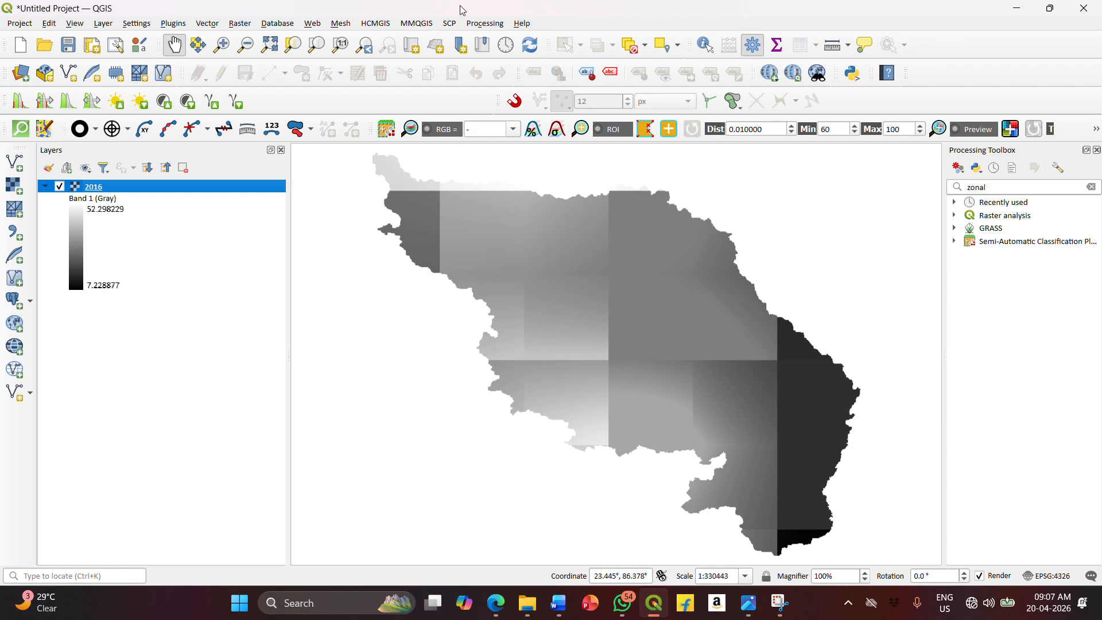
Step: Build the Raster Calculator expression ( "2016@1" <= 20 ) * 1
{"action": "left_click", "coordinate": [238, 24]}
{"action": "left_click", "coordinate": [256, 41]}
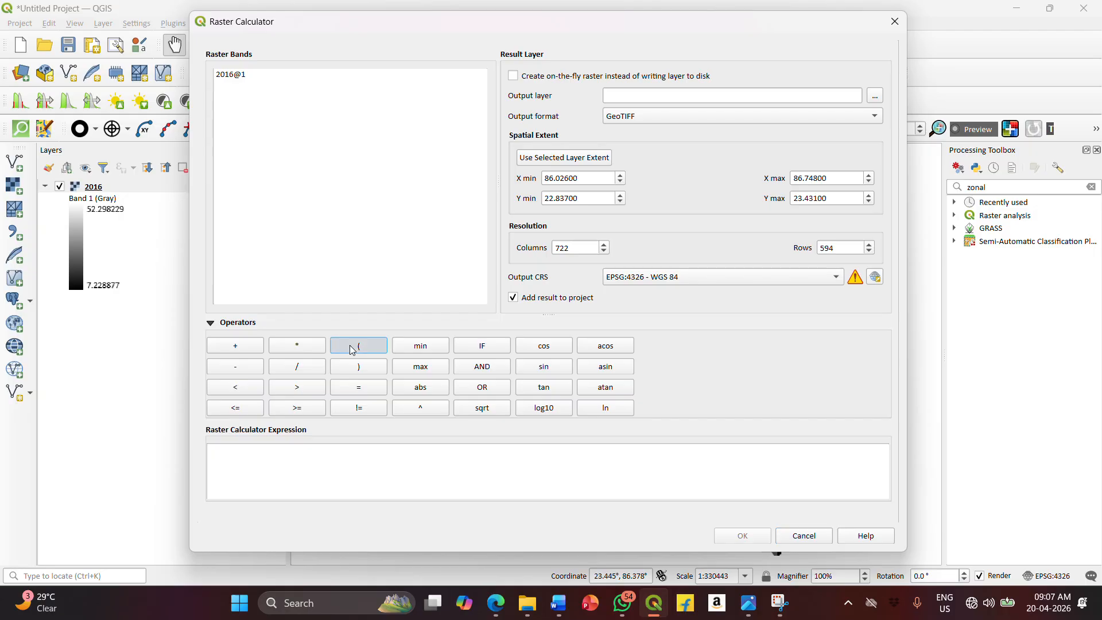
{"action": "left_click", "coordinate": [352, 348]}
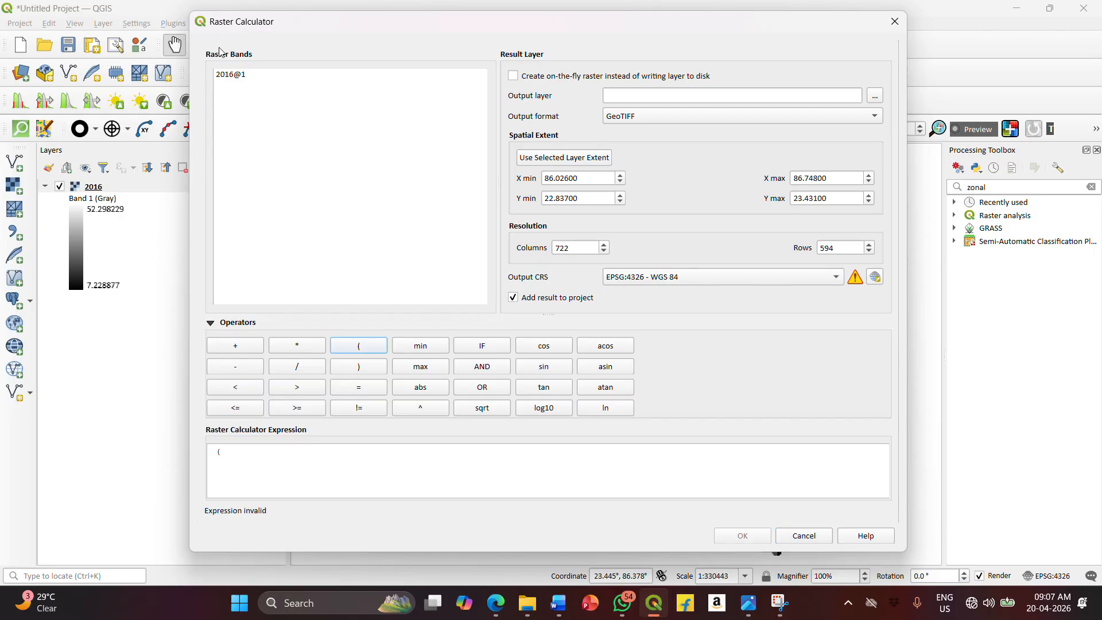
{"action": "double_click", "coordinate": [239, 75]}
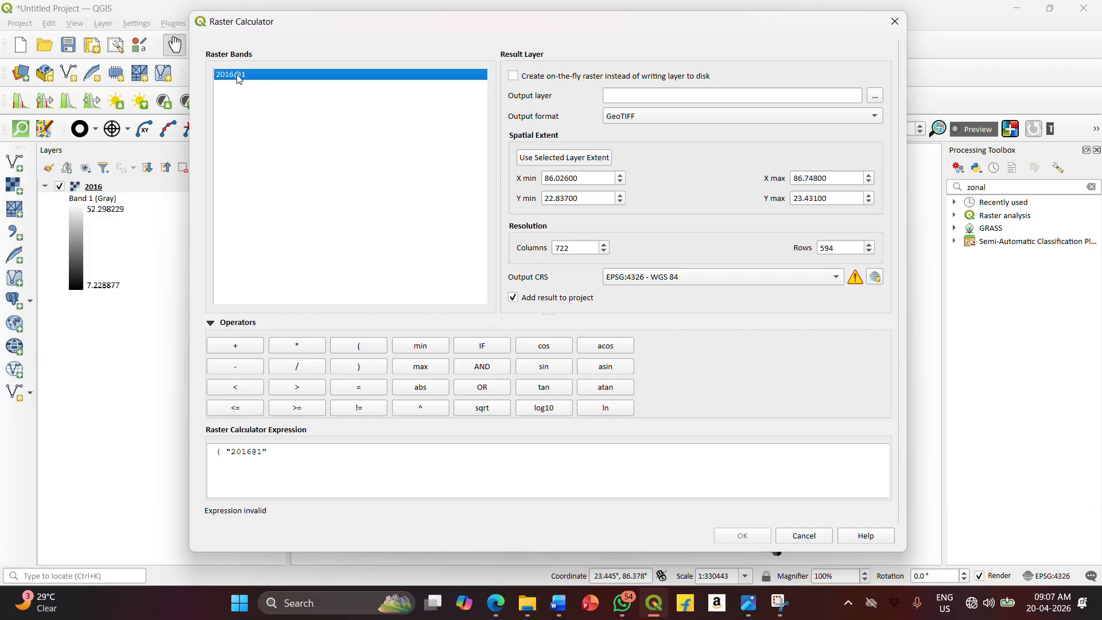
{"action": "left_click", "coordinate": [249, 408]}
{"action": "left_click", "coordinate": [288, 451]}
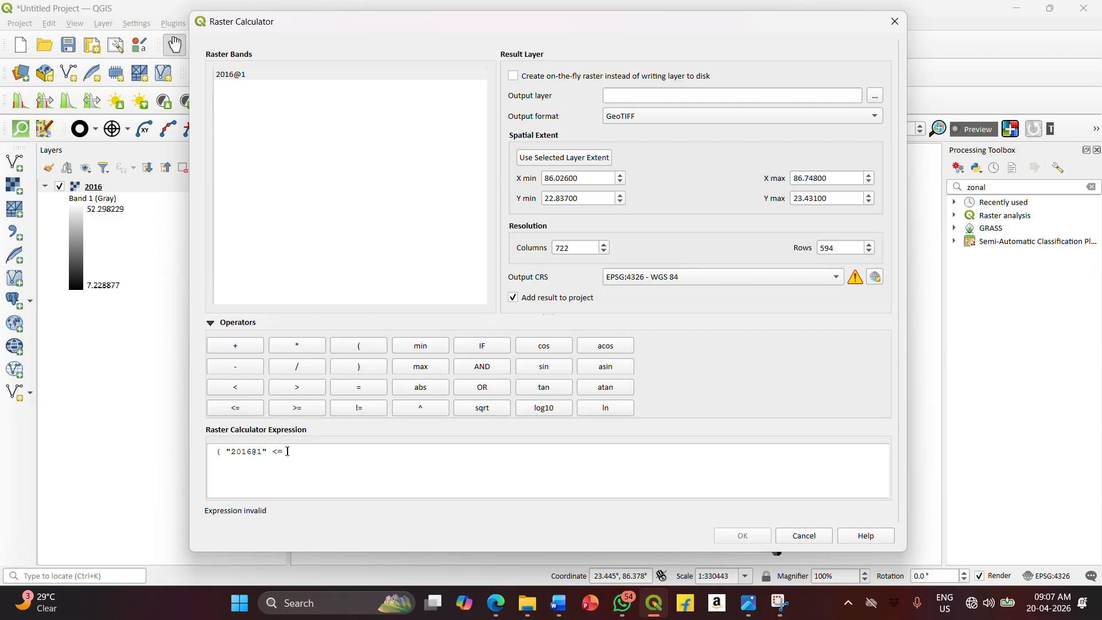
{"action": "type", "text": "20"}
{"action": "left_click", "coordinate": [366, 370]}
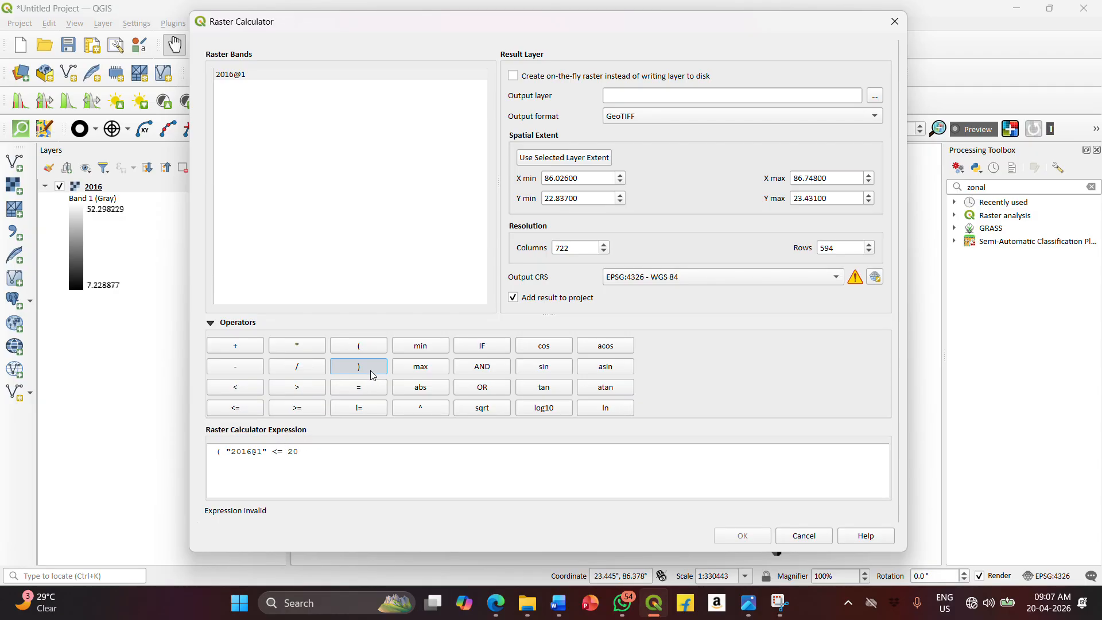
{"action": "left_click", "coordinate": [297, 345]}
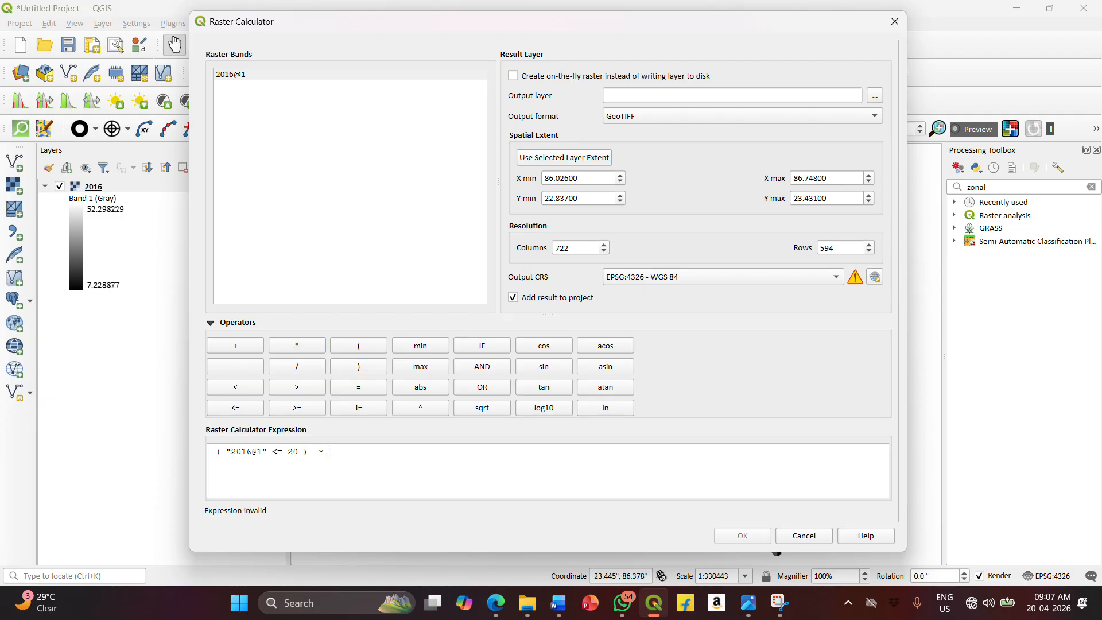
{"action": "type", "text": "1"}
Step: Set the output layer to 2016.tif in IMD\Drought frequency map\Reclassified raster, replacing the existing file, and run the calculation
{"action": "left_click", "coordinate": [875, 95]}
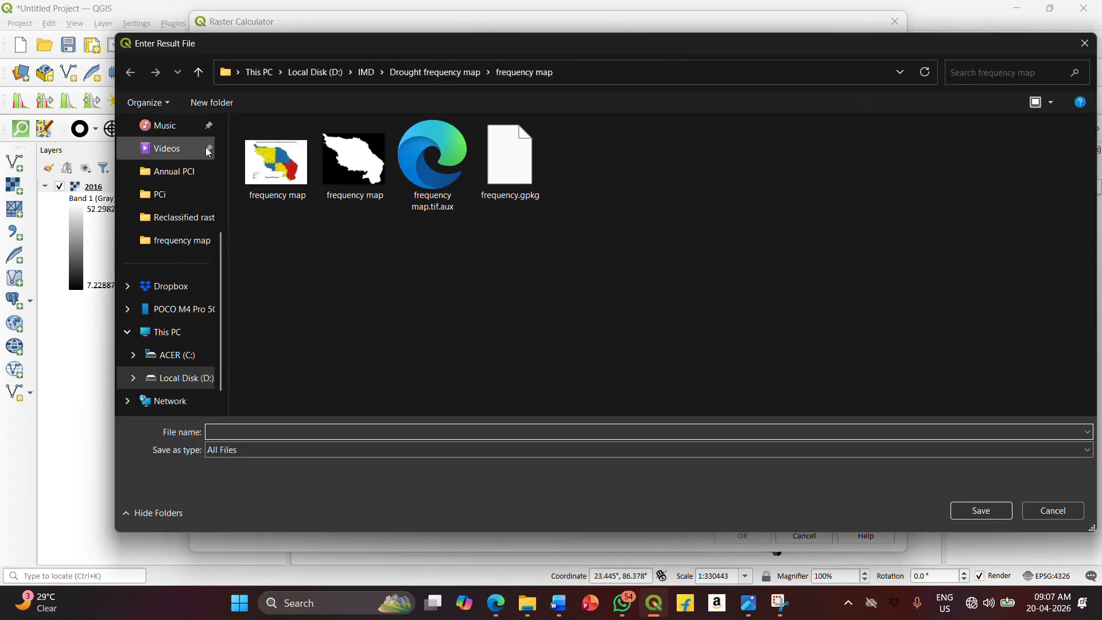
{"action": "left_click", "coordinate": [199, 72]}
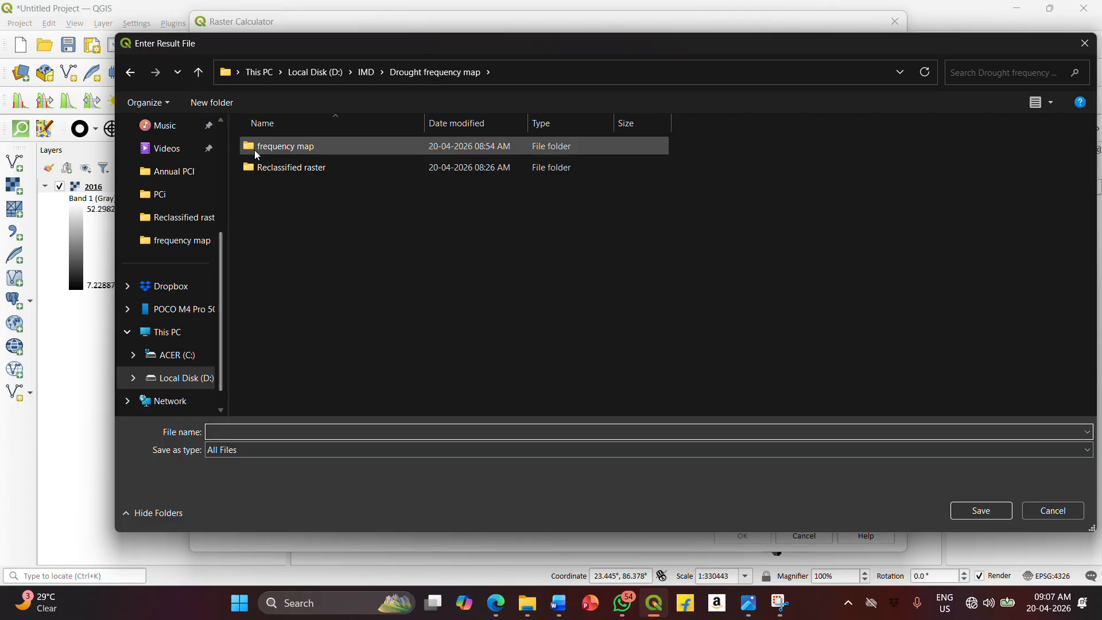
{"action": "left_click", "coordinate": [198, 80]}
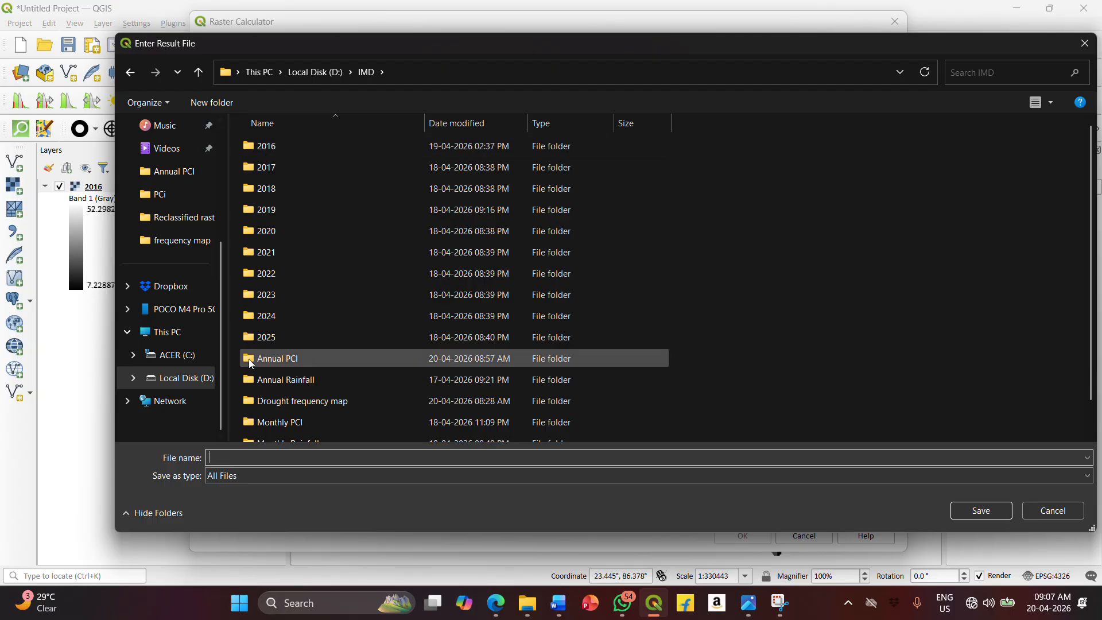
{"action": "left_click", "coordinate": [256, 401]}
{"action": "double_click", "coordinate": [256, 400]}
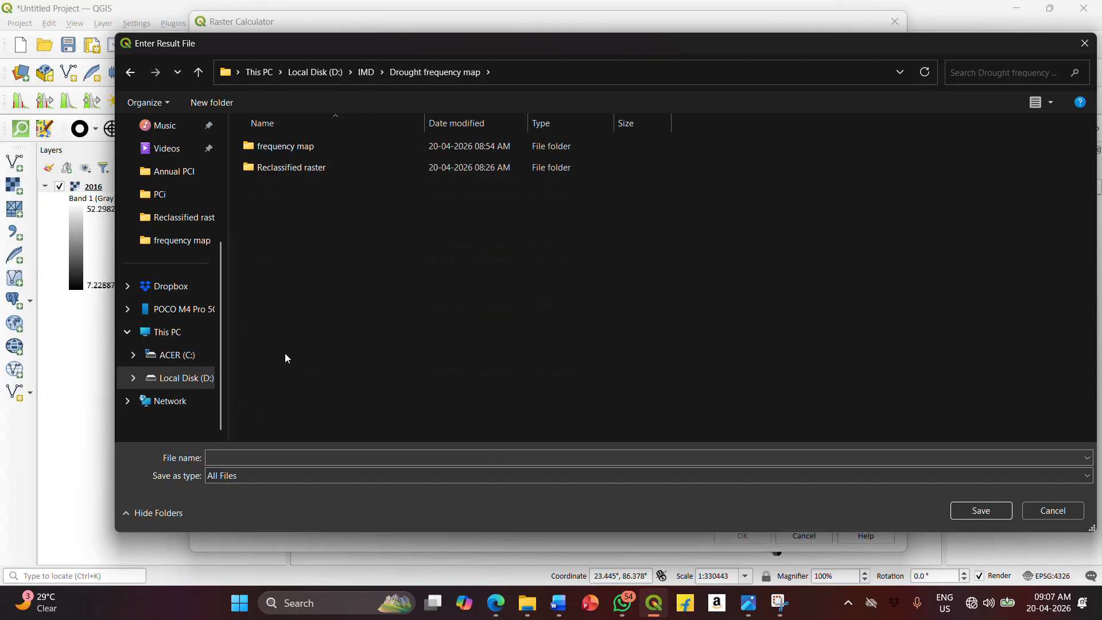
{"action": "double_click", "coordinate": [247, 168]}
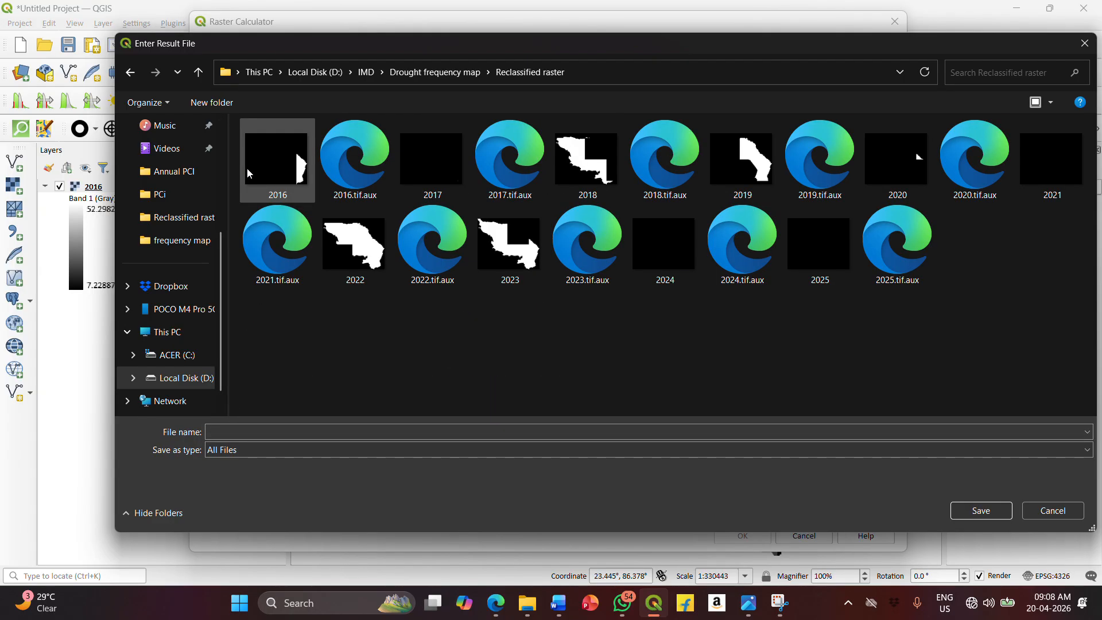
{"action": "left_click", "coordinate": [248, 171]}
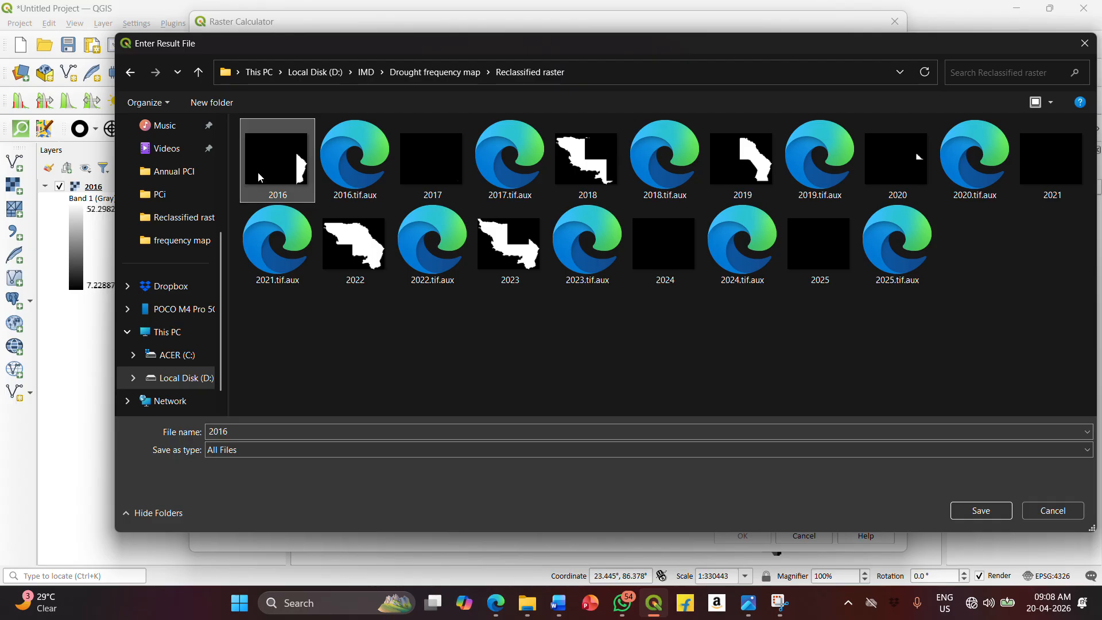
{"action": "left_click", "coordinate": [964, 509]}
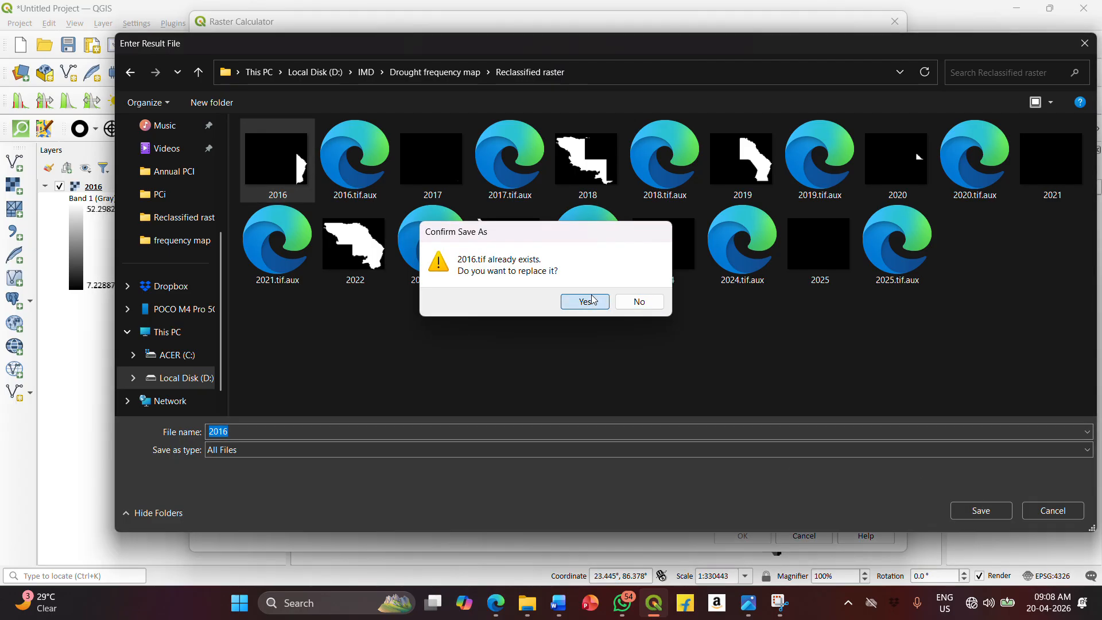
{"action": "left_click", "coordinate": [593, 300]}
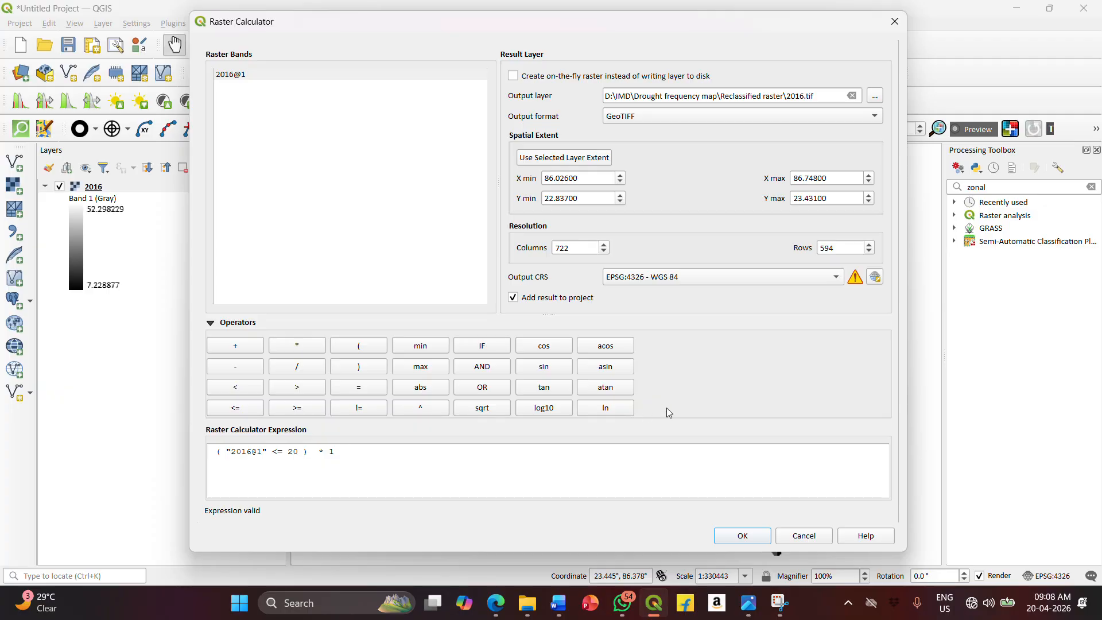
{"action": "left_click", "coordinate": [747, 535]}
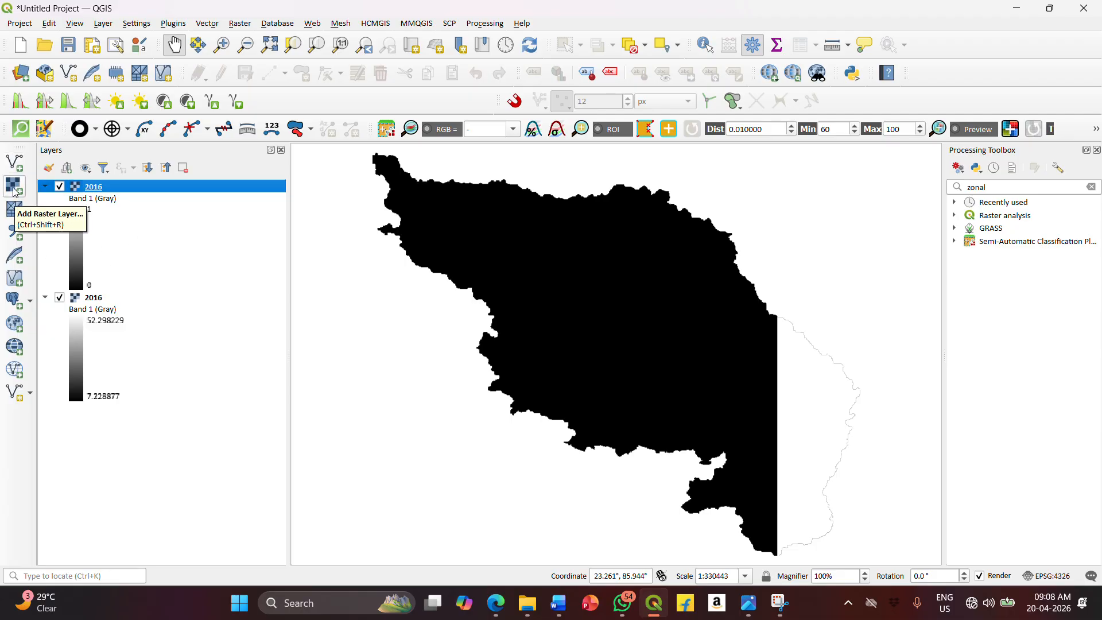
Step: Start a new project, discarding the current one, and browse for raster datasets in IMD\Drought frequency map\Reclassified raster
{"action": "left_click", "coordinate": [19, 51]}
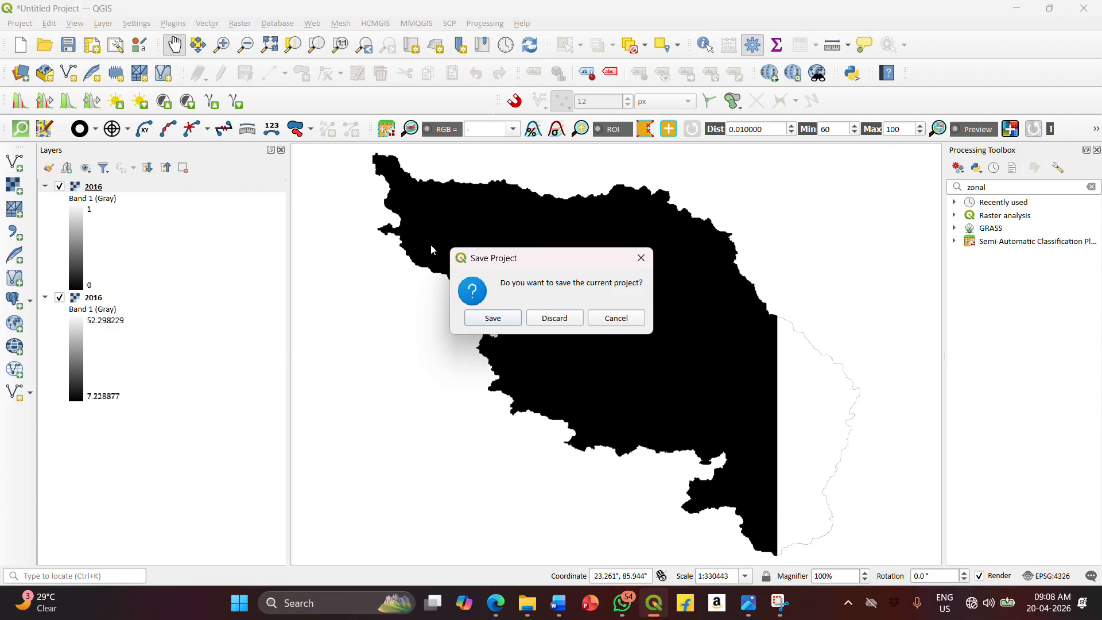
{"action": "left_click", "coordinate": [576, 319]}
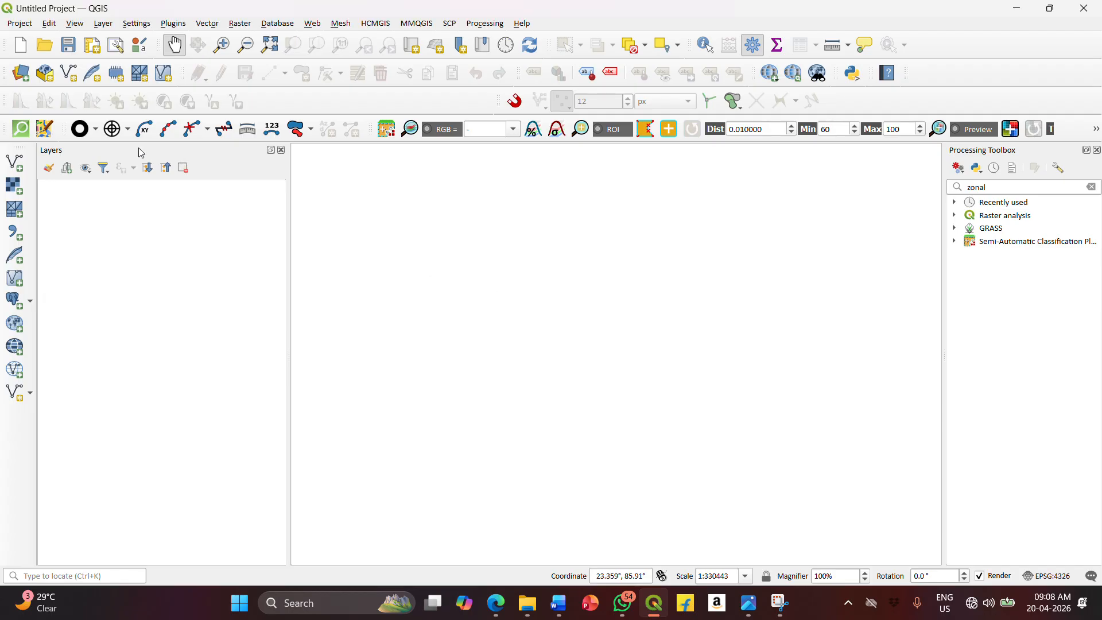
{"action": "left_click", "coordinate": [14, 186]}
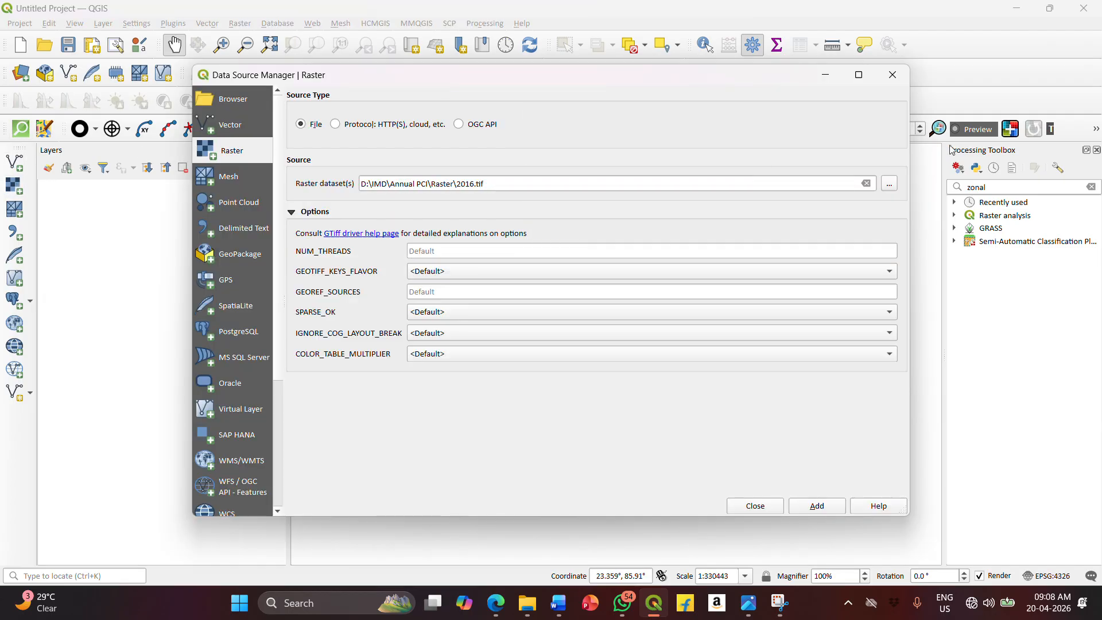
{"action": "left_click", "coordinate": [889, 183]}
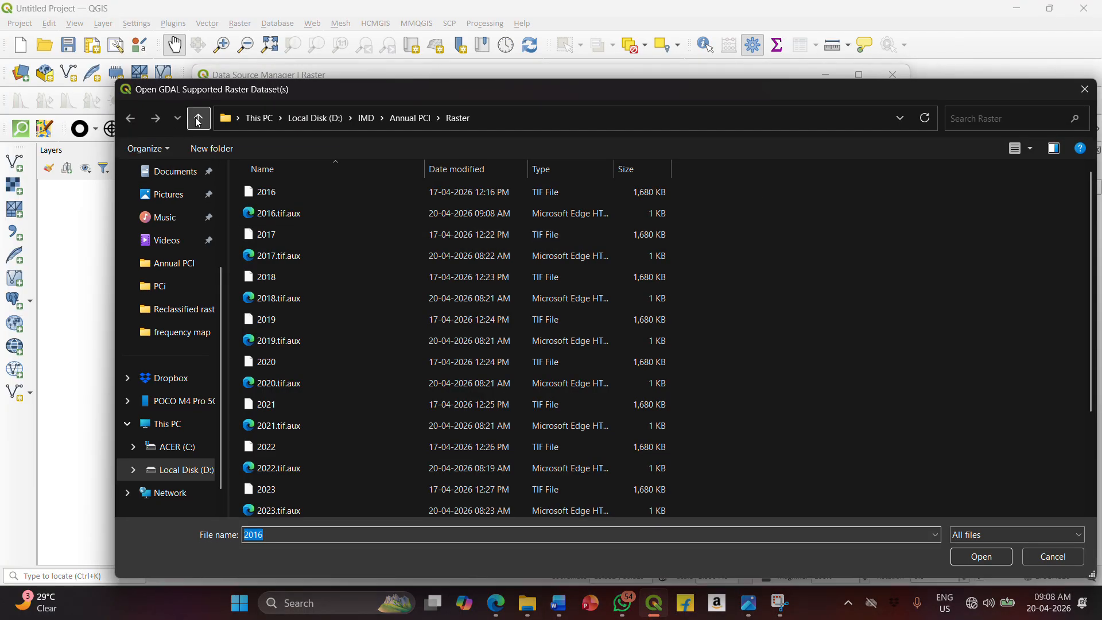
{"action": "left_click", "coordinate": [198, 119]}
{"action": "left_click", "coordinate": [199, 119]}
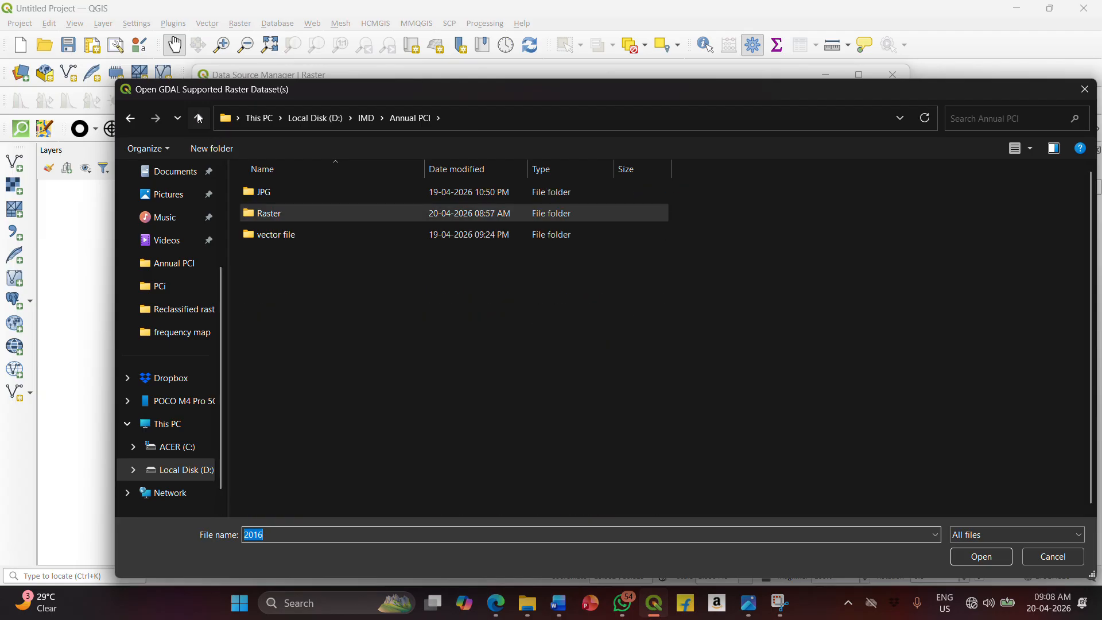
{"action": "double_click", "coordinate": [278, 447]}
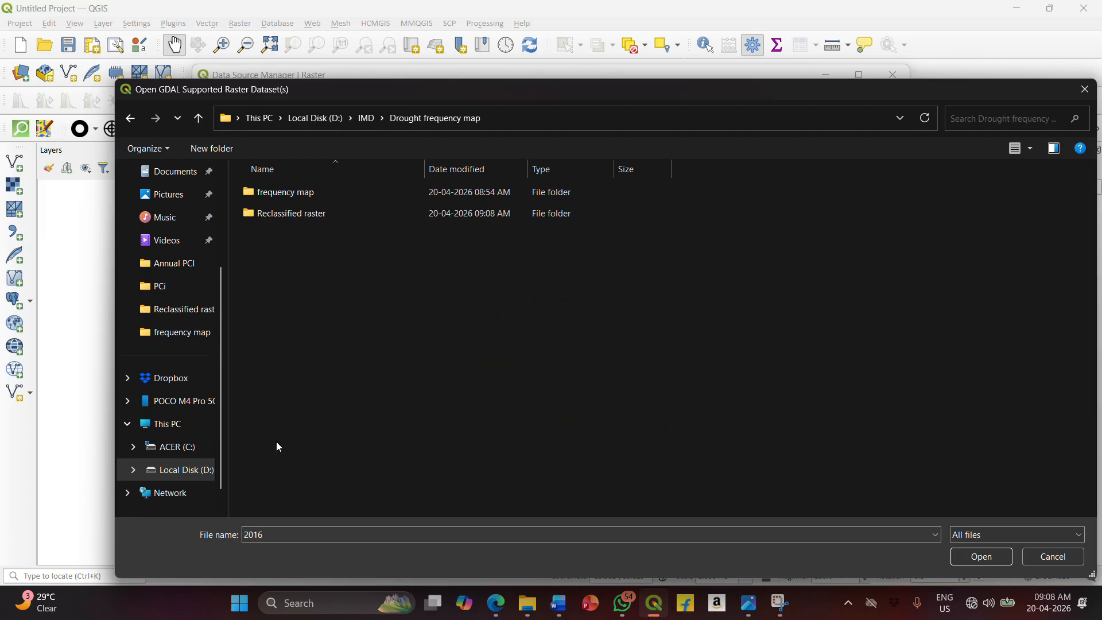
{"action": "double_click", "coordinate": [250, 212]}
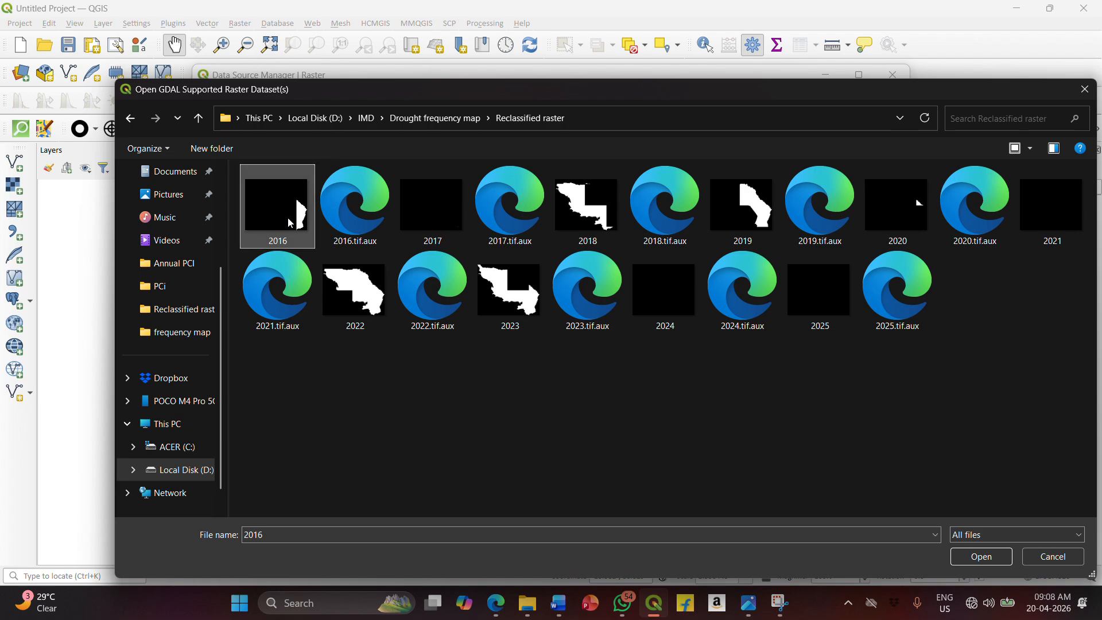
Step: Select all ten yearly reclassified TIF rasters from 2016 to 2025 and add them to the project as layers
{"action": "left_click", "coordinate": [428, 228], "text": "ctrl"}
{"action": "left_click", "coordinate": [560, 229], "text": "ctrl"}
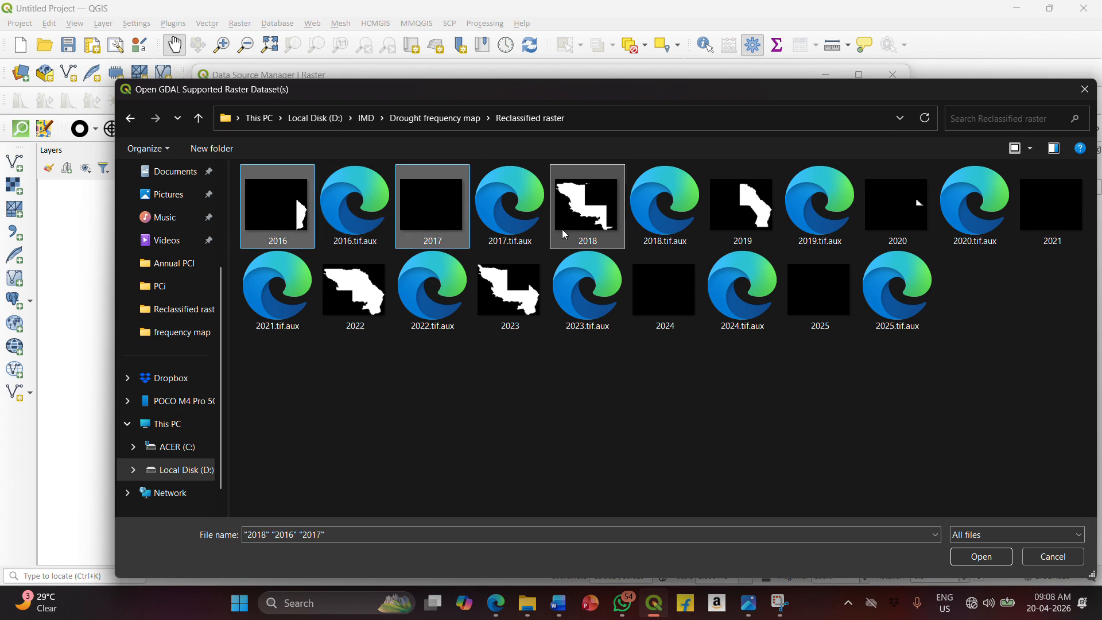
{"action": "left_click", "coordinate": [738, 219], "text": "ctrl"}
{"action": "left_click", "coordinate": [901, 221], "text": "ctrl"}
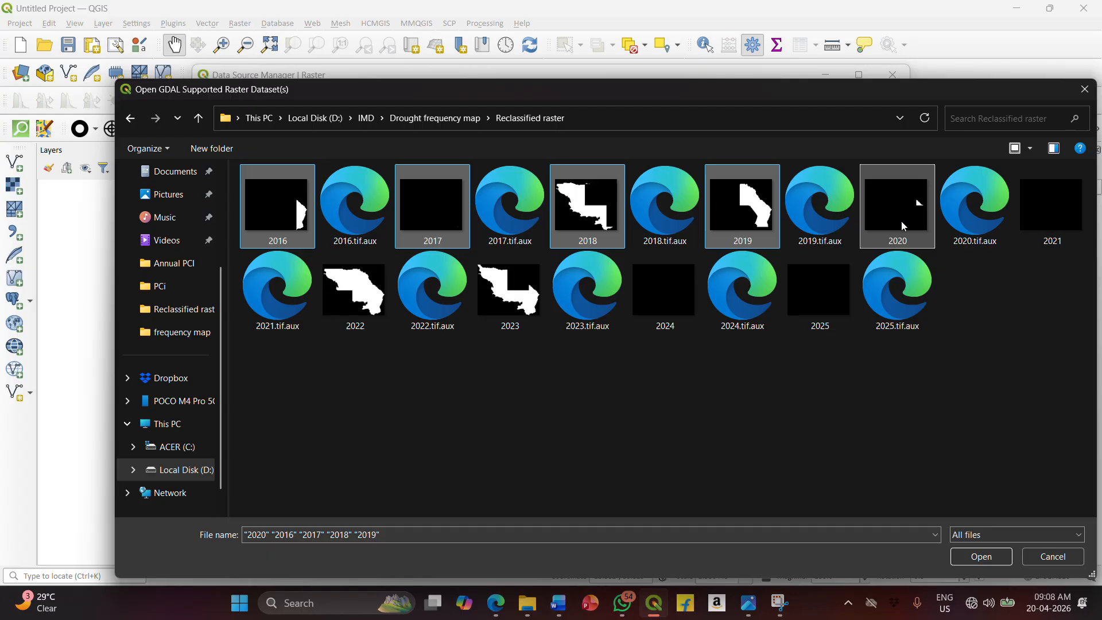
{"action": "left_click", "coordinate": [1043, 222], "text": "ctrl"}
{"action": "left_click", "coordinate": [341, 319], "text": "ctrl"}
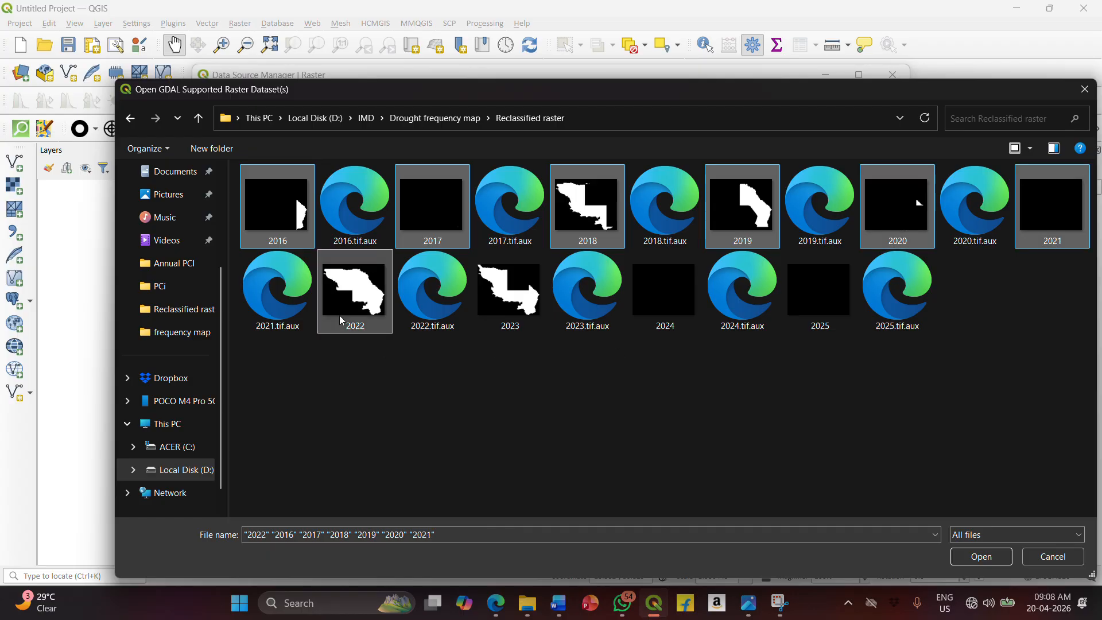
{"action": "left_click", "coordinate": [514, 320], "text": "ctrl"}
{"action": "left_click", "coordinate": [667, 317], "text": "ctrl"}
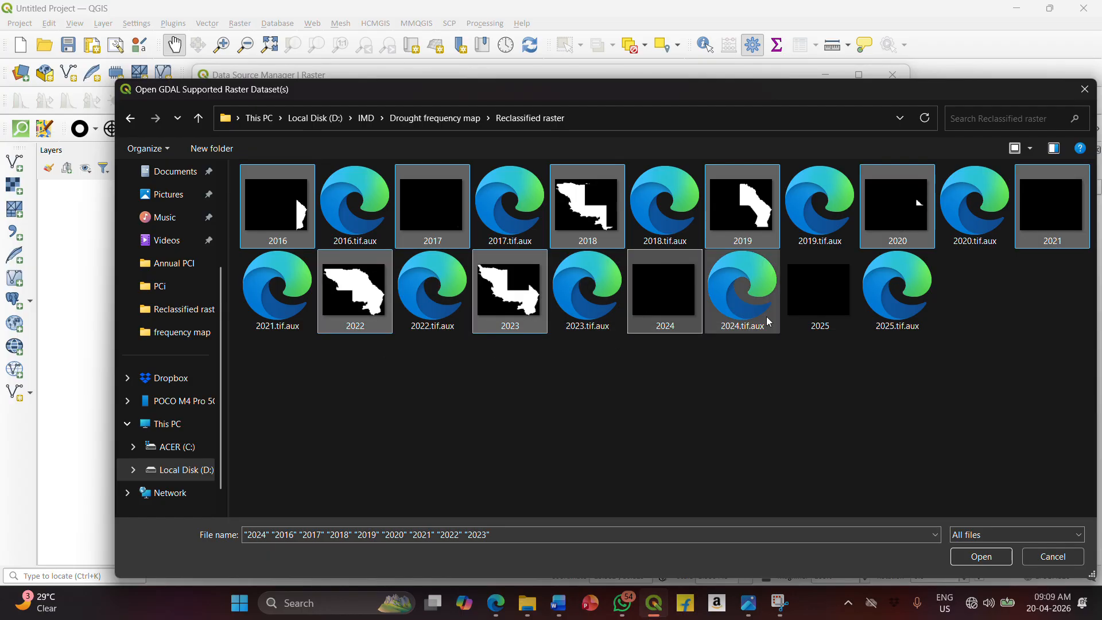
{"action": "left_click", "coordinate": [810, 310], "text": "ctrl"}
{"action": "left_click", "coordinate": [1000, 561]}
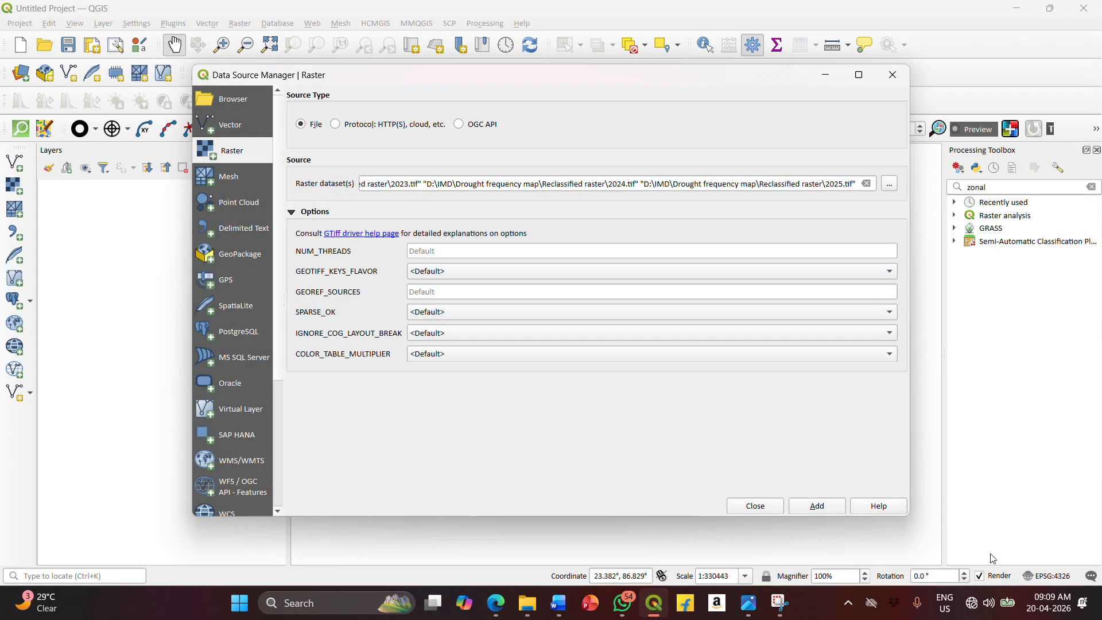
{"action": "left_click", "coordinate": [817, 505]}
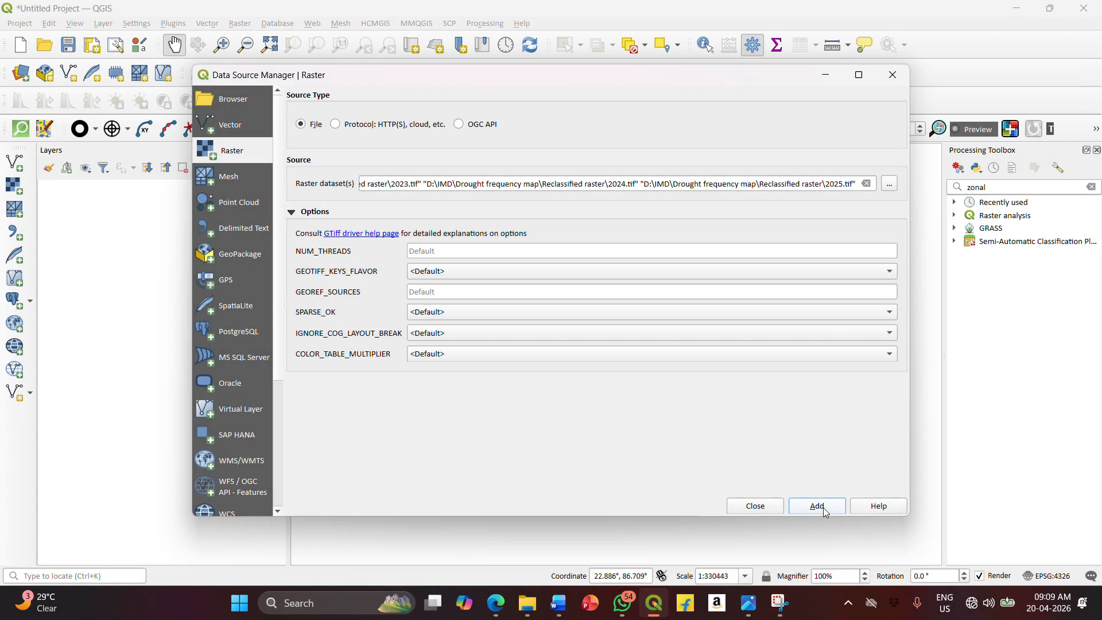
{"action": "left_click", "coordinate": [754, 506]}
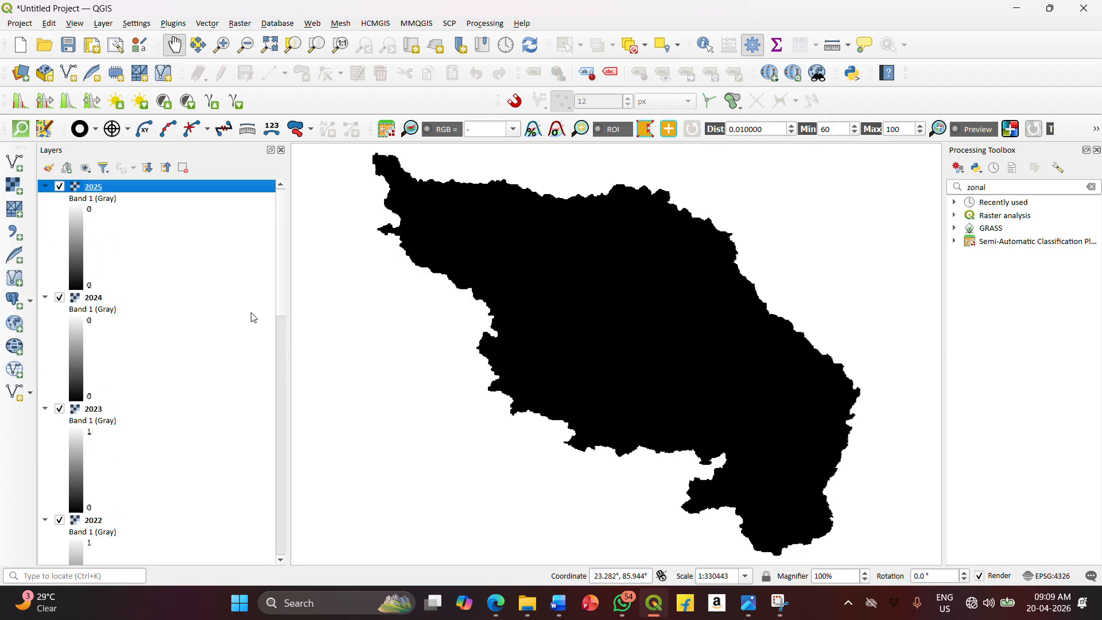
Step: Build a Raster Calculator expression that adds all ten yearly bands together, from "2016@1" through "2025@1"
{"action": "left_click", "coordinate": [240, 24]}
{"action": "left_click", "coordinate": [251, 40]}
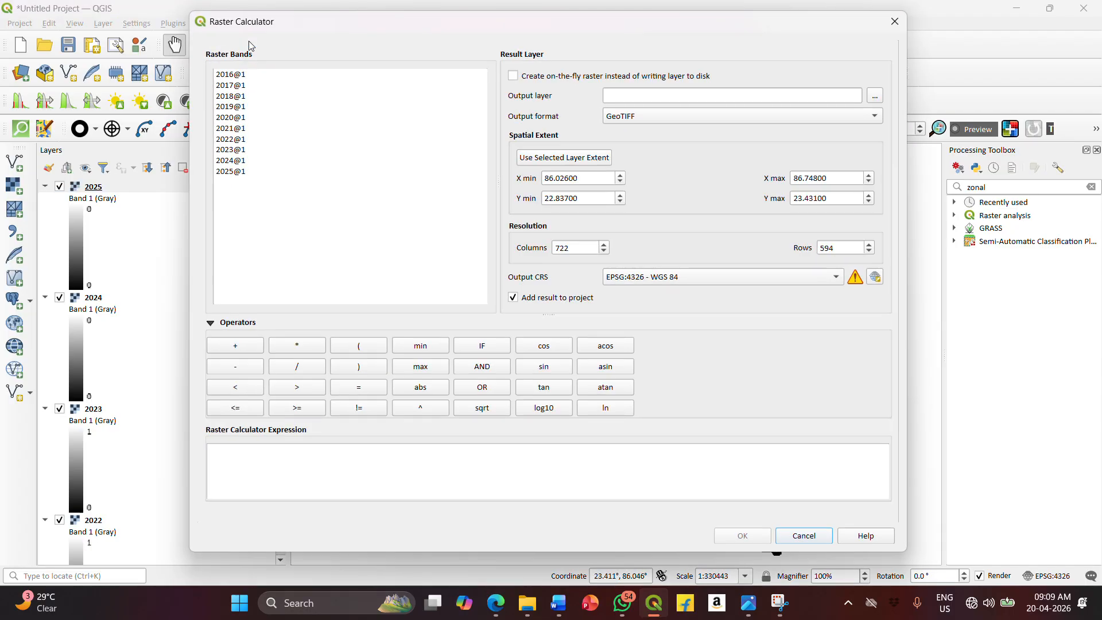
{"action": "double_click", "coordinate": [243, 78]}
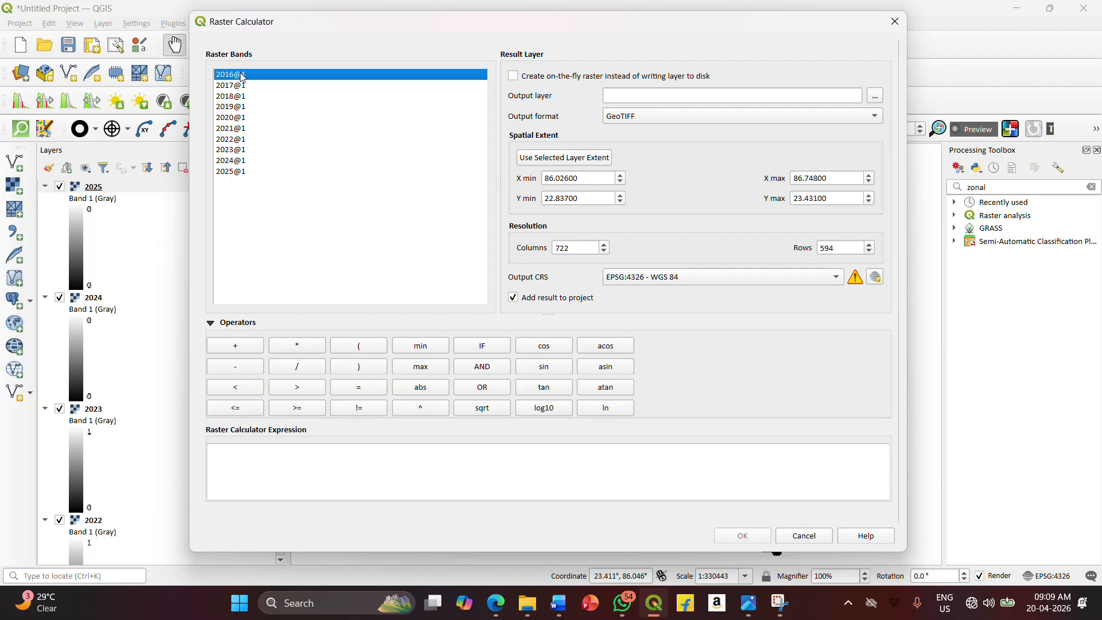
{"action": "left_click", "coordinate": [240, 351]}
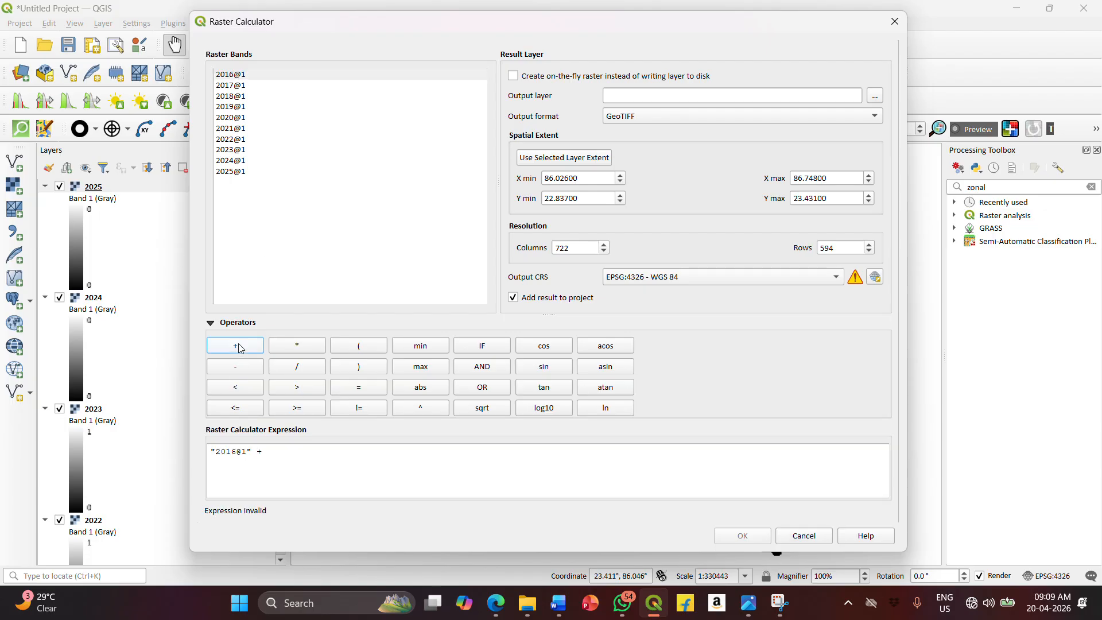
{"action": "double_click", "coordinate": [238, 91]}
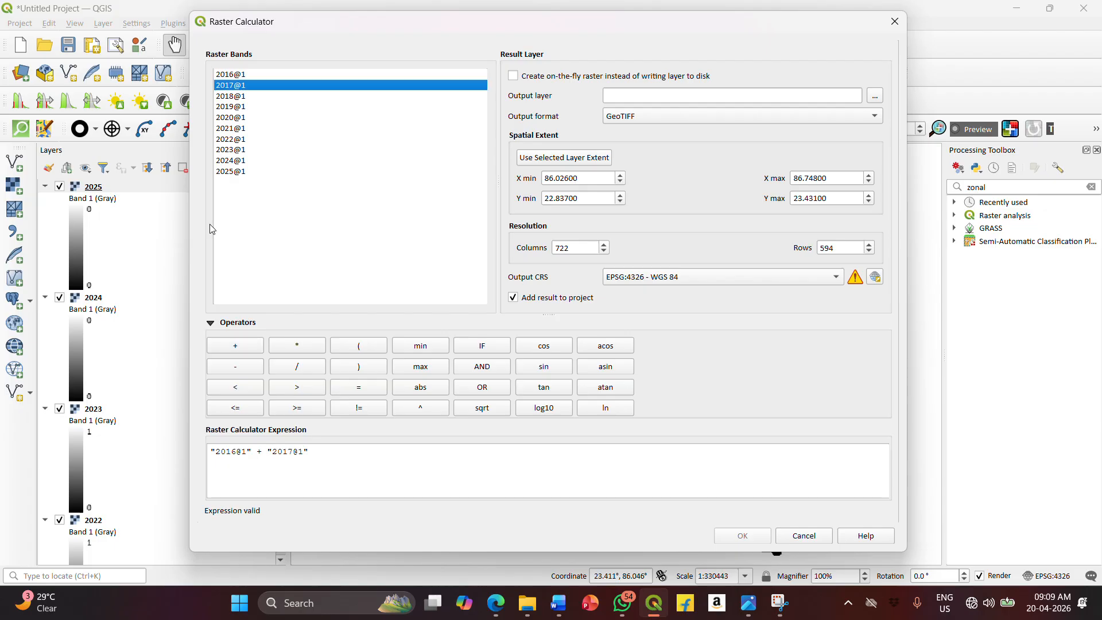
{"action": "left_click", "coordinate": [244, 345]}
{"action": "double_click", "coordinate": [233, 101]}
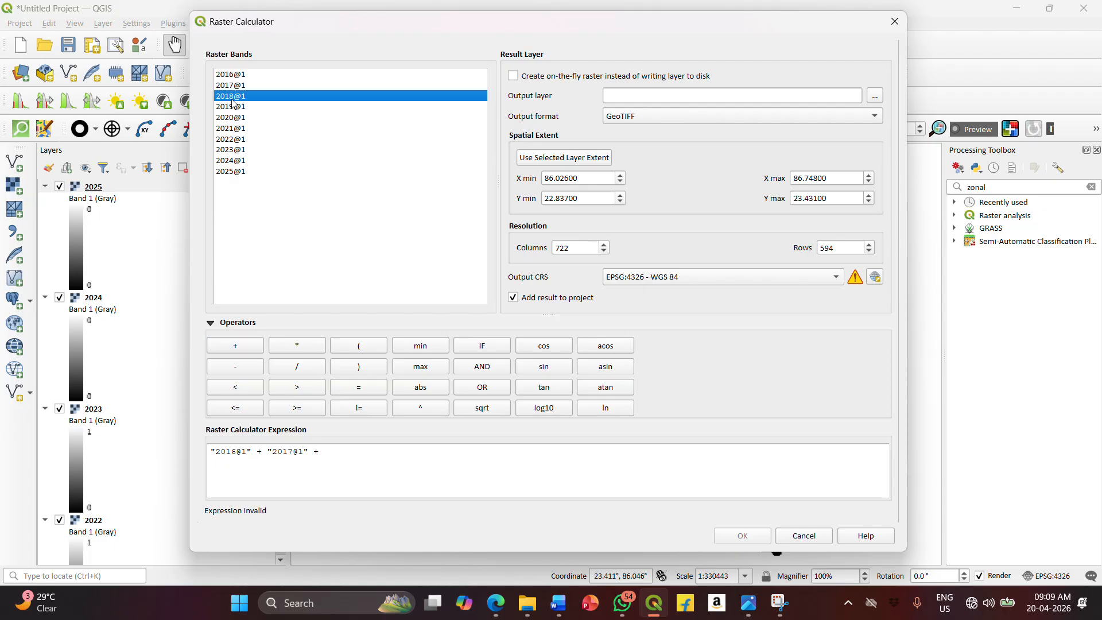
{"action": "left_click", "coordinate": [246, 345]}
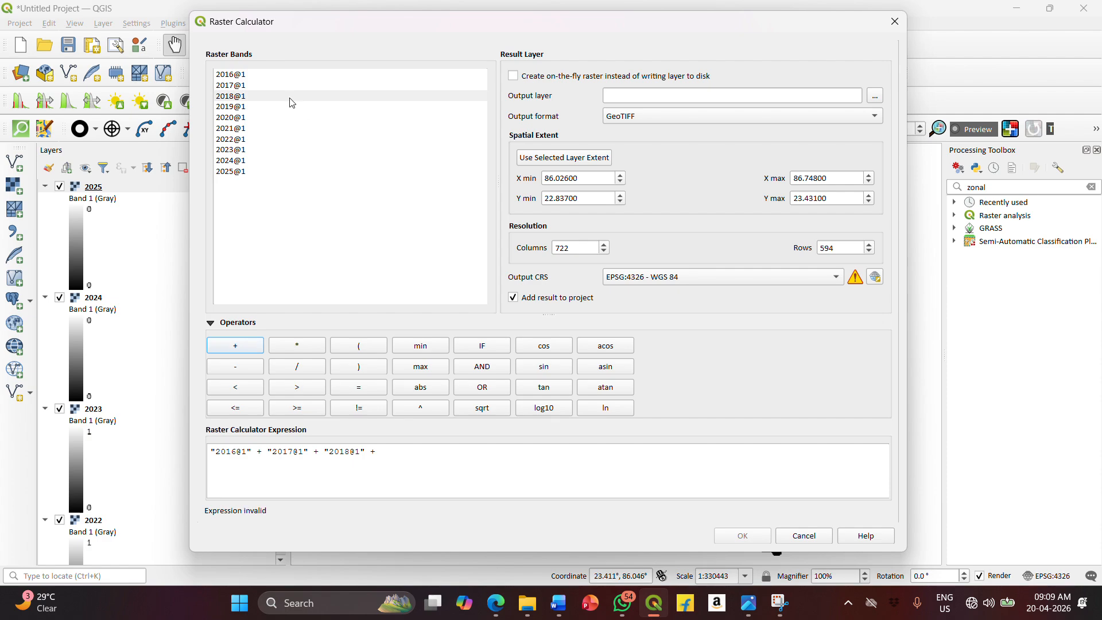
{"action": "double_click", "coordinate": [229, 107]}
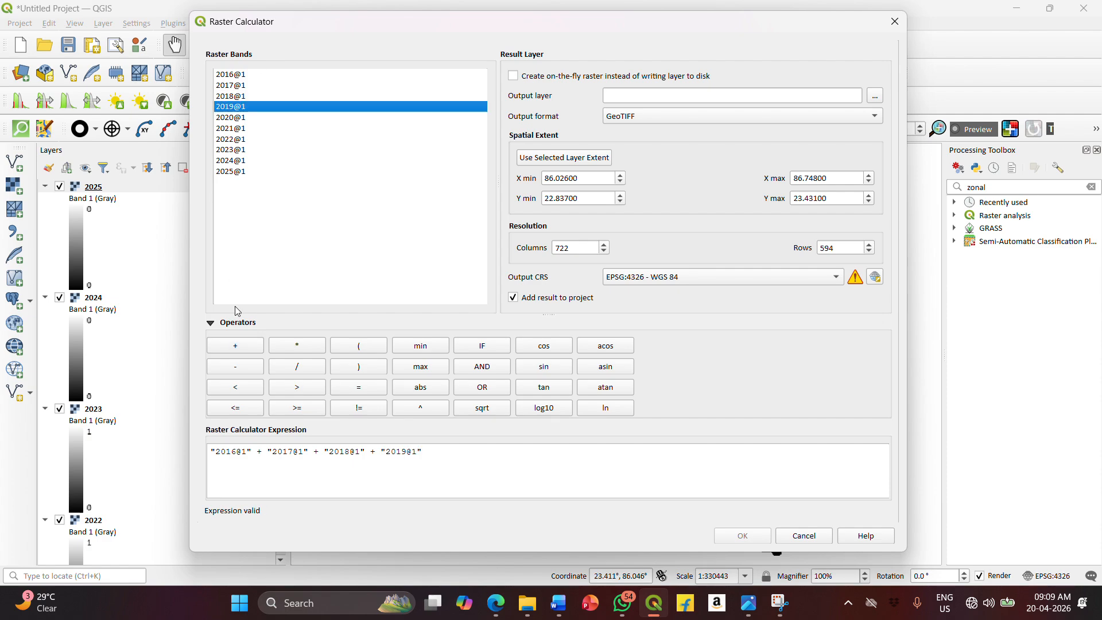
{"action": "left_click", "coordinate": [244, 346]}
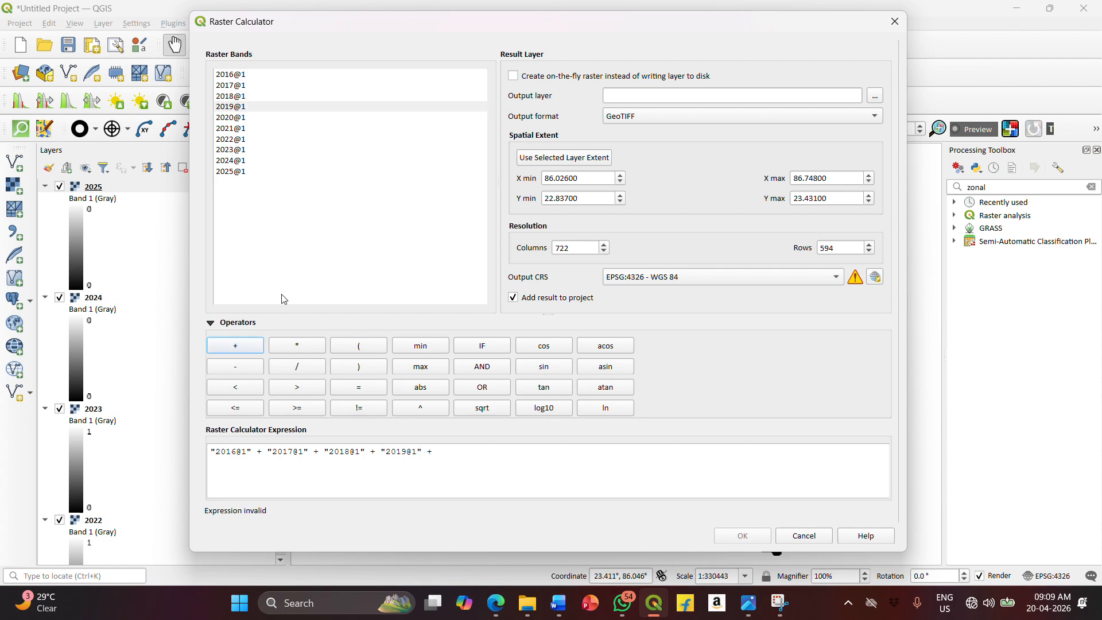
{"action": "double_click", "coordinate": [225, 118]}
{"action": "left_click", "coordinate": [235, 346]}
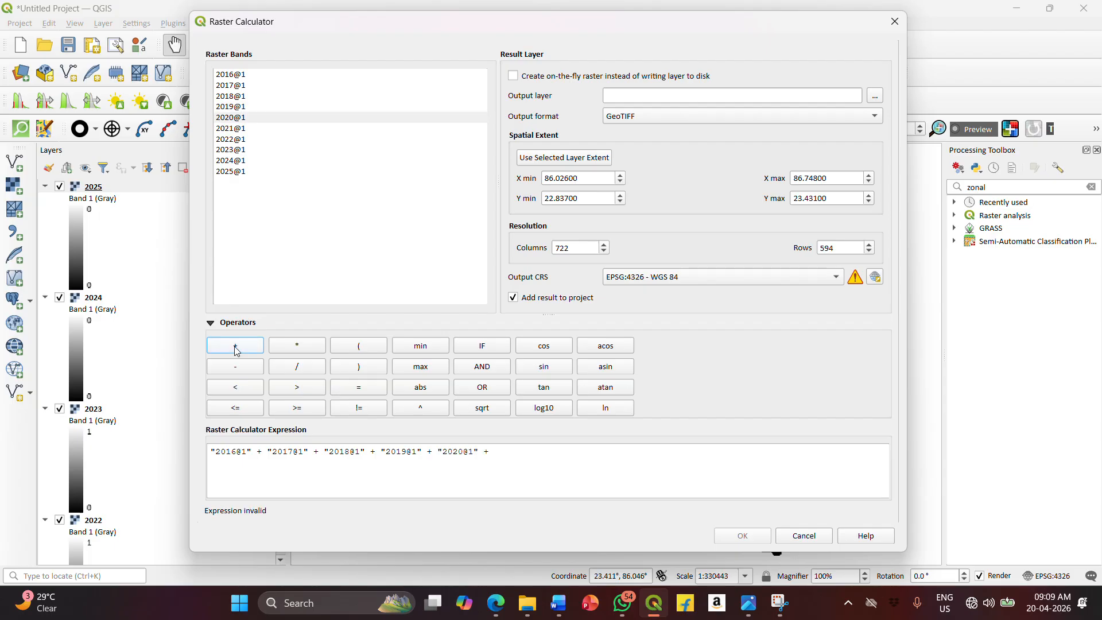
{"action": "double_click", "coordinate": [233, 129]}
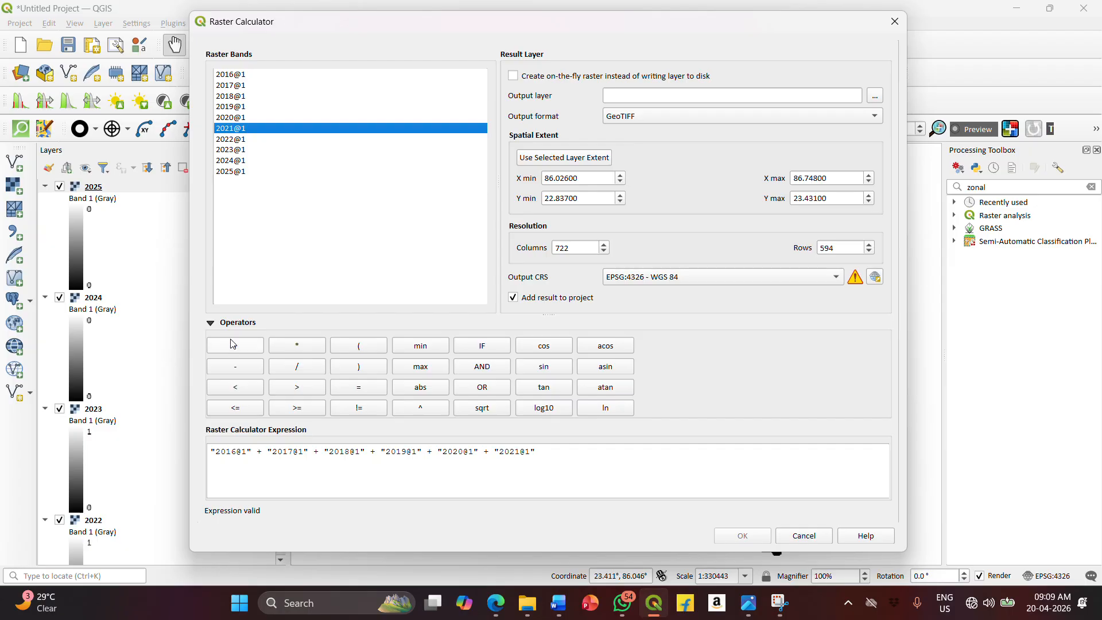
{"action": "left_click", "coordinate": [234, 344]}
{"action": "double_click", "coordinate": [247, 141]}
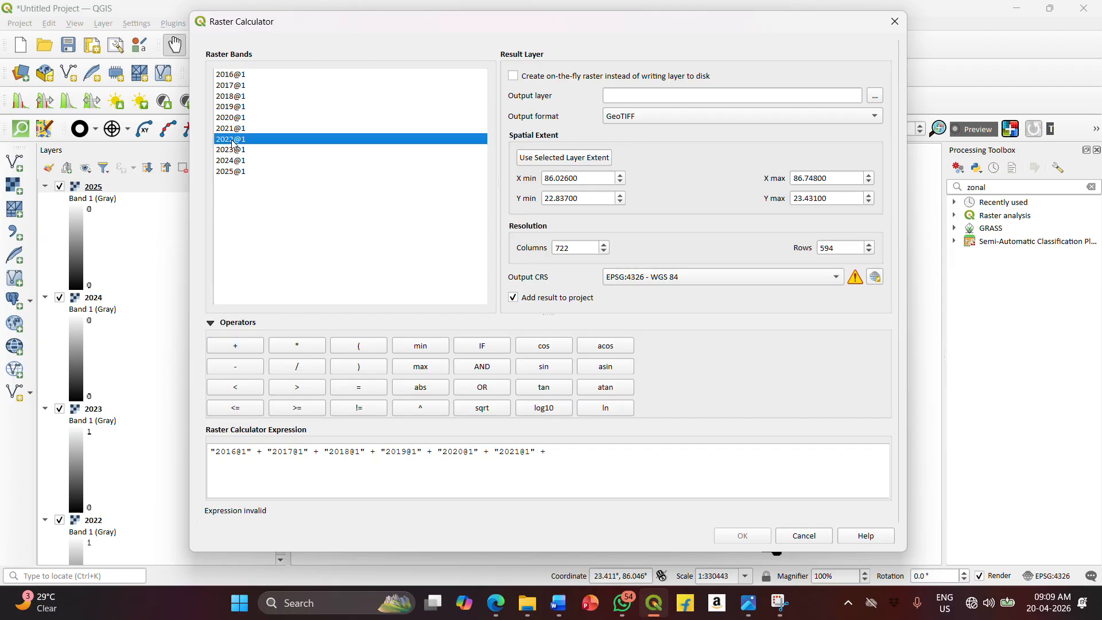
{"action": "left_click", "coordinate": [246, 347]}
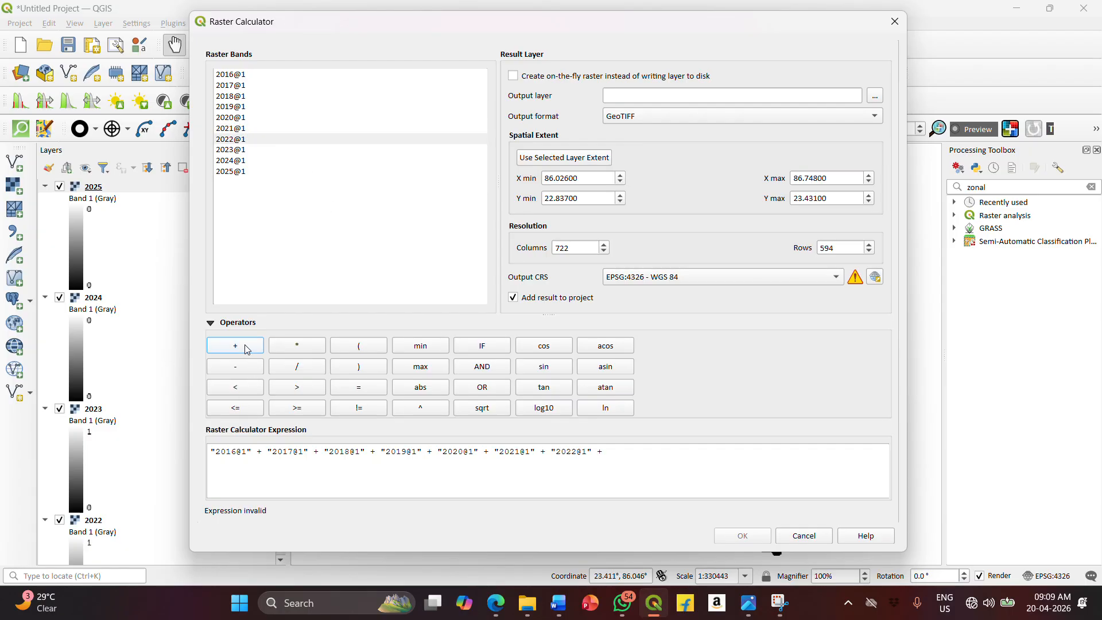
{"action": "double_click", "coordinate": [240, 150]}
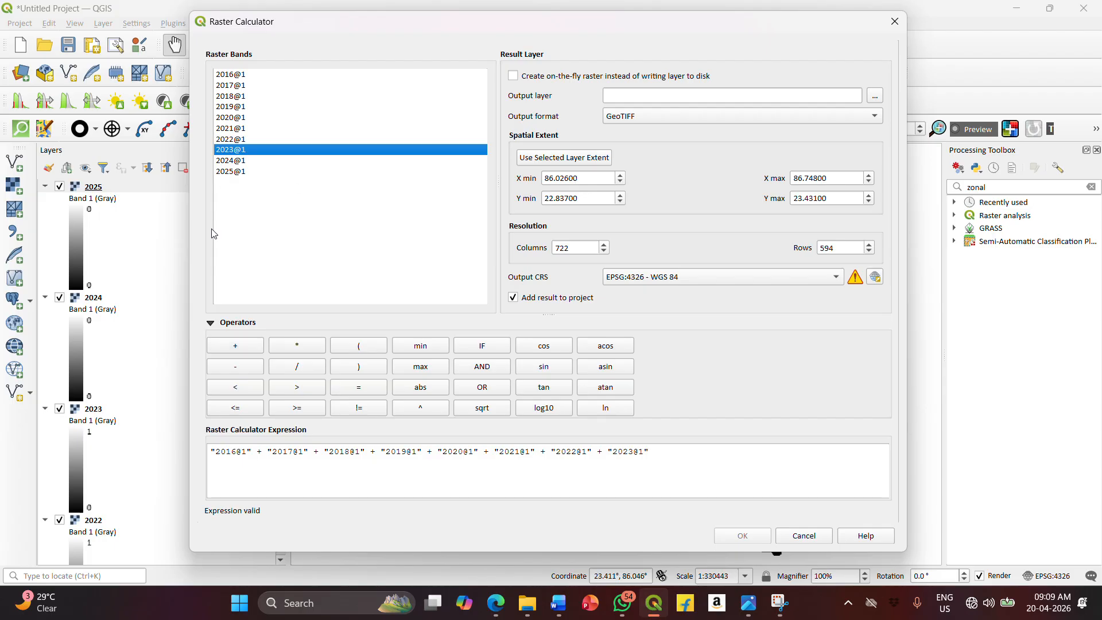
{"action": "left_click", "coordinate": [229, 346]}
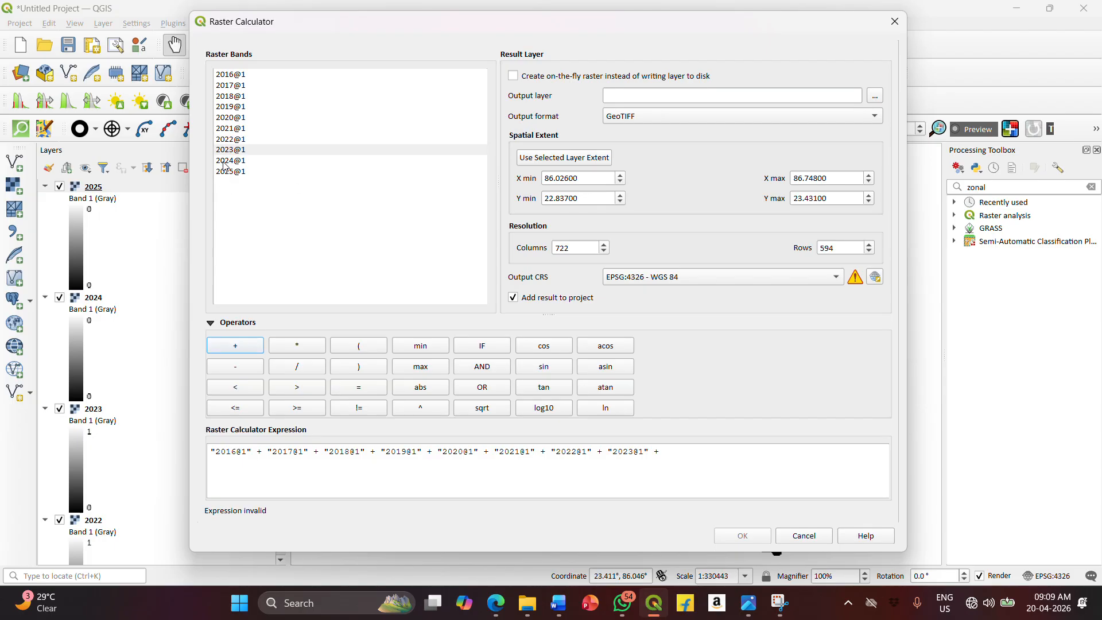
{"action": "double_click", "coordinate": [224, 161]}
{"action": "left_click", "coordinate": [238, 344]}
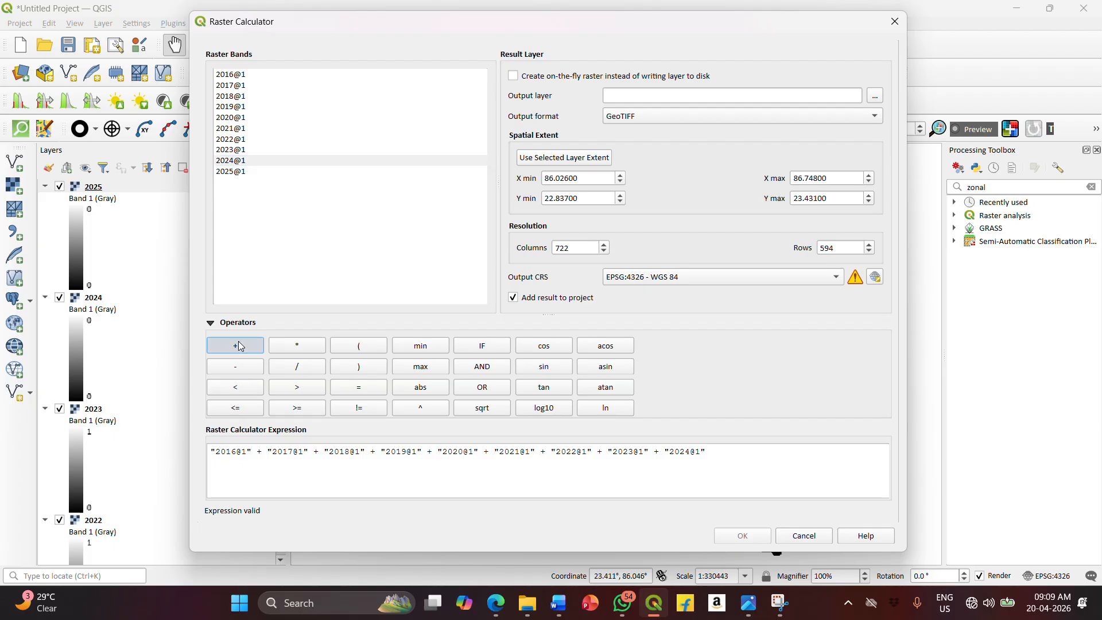
{"action": "double_click", "coordinate": [237, 172]}
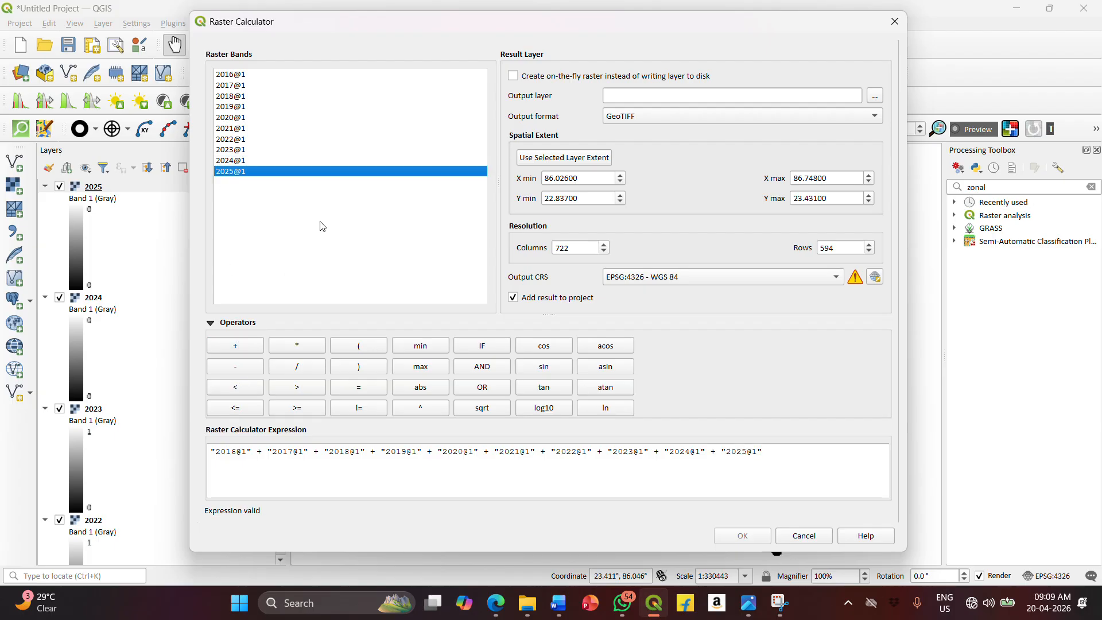
Step: Browse for the output layer's location, create a folder named Drought frequency on the Desktop and open it
{"action": "left_click", "coordinate": [876, 96]}
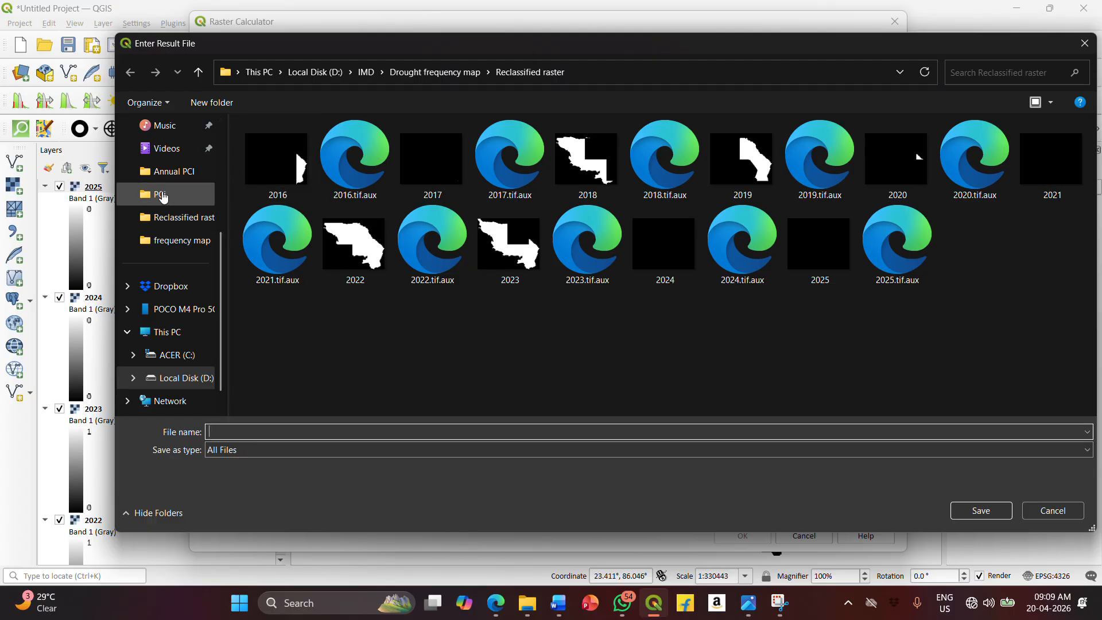
{"action": "scroll", "coordinate": [164, 198], "scroll_direction": "up", "scroll_amount": 3}
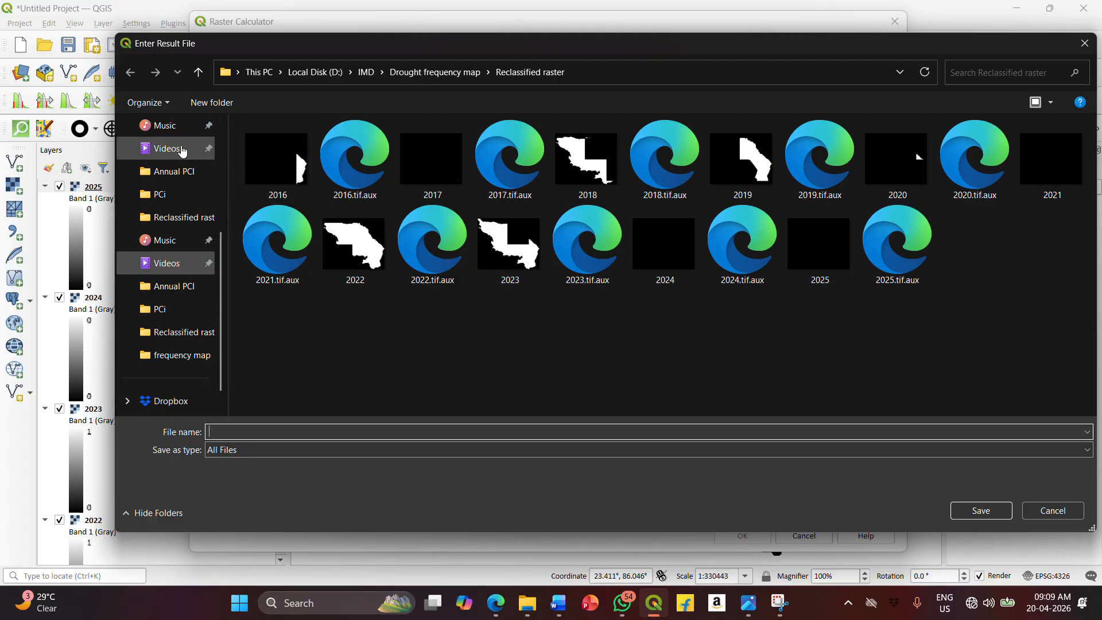
{"action": "left_click", "coordinate": [167, 222]}
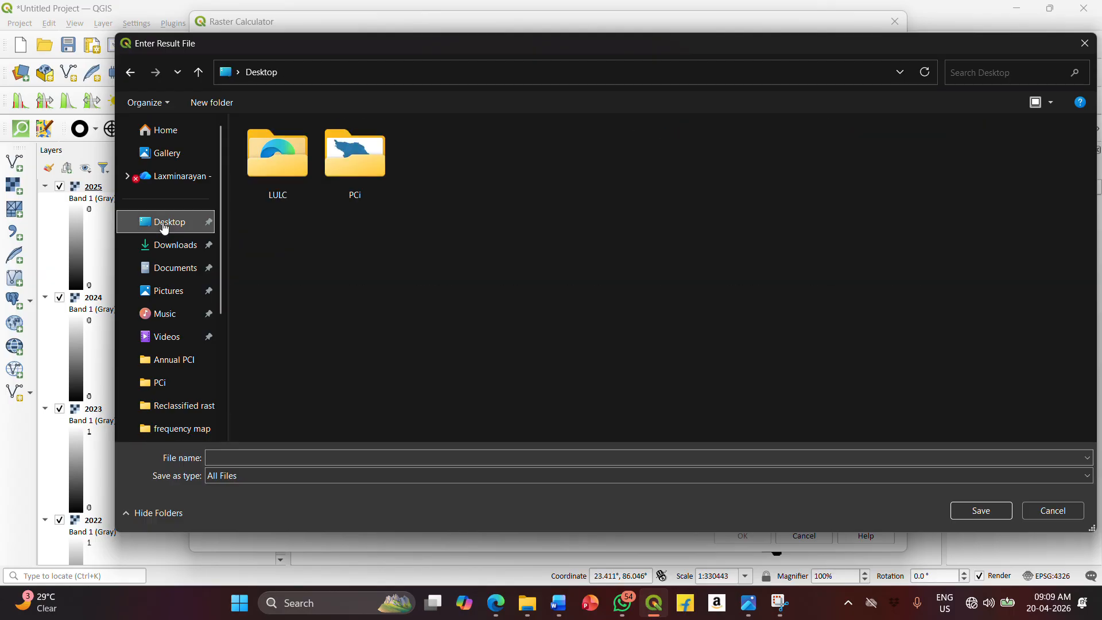
{"action": "right_click", "coordinate": [436, 262]}
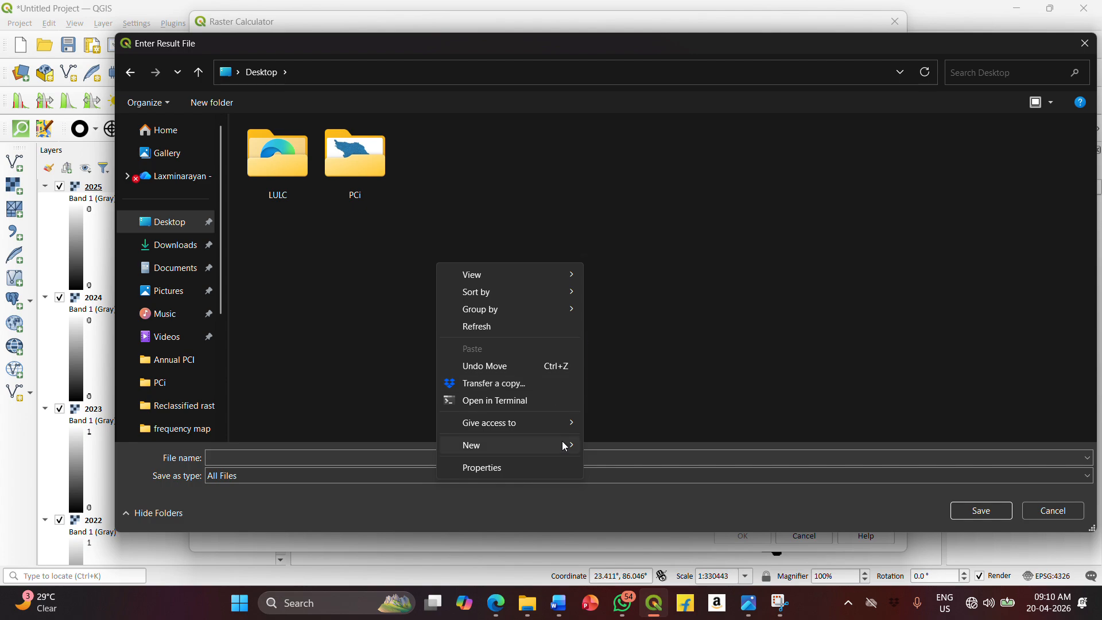
{"action": "mouse_move", "coordinate": [562, 441]}
{"action": "left_click", "coordinate": [607, 266]}
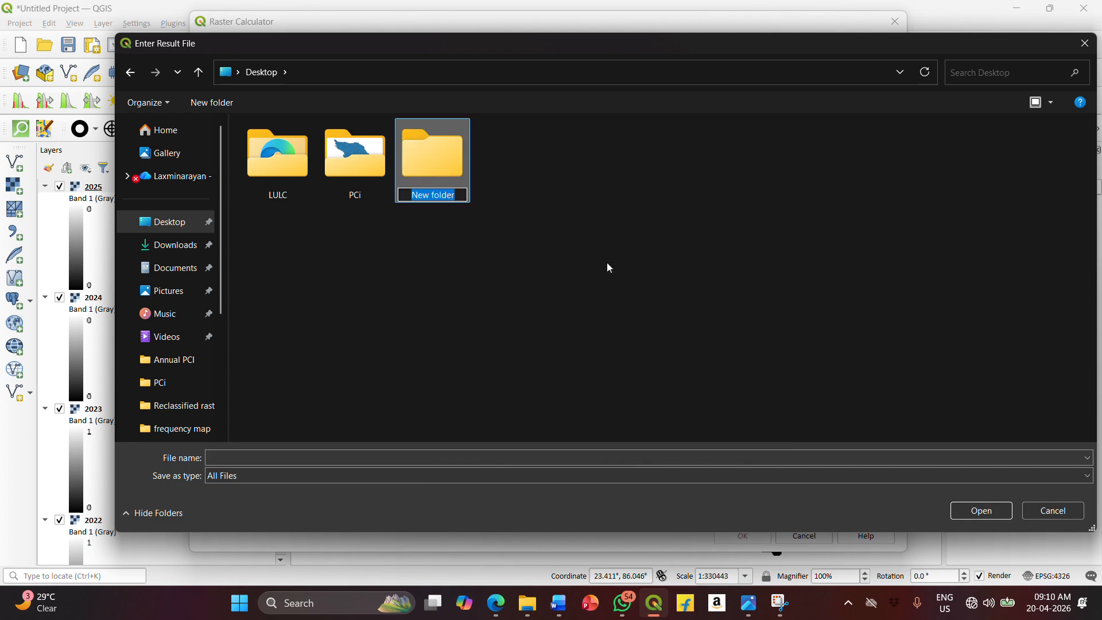
{"action": "type", "text": "Dro"}
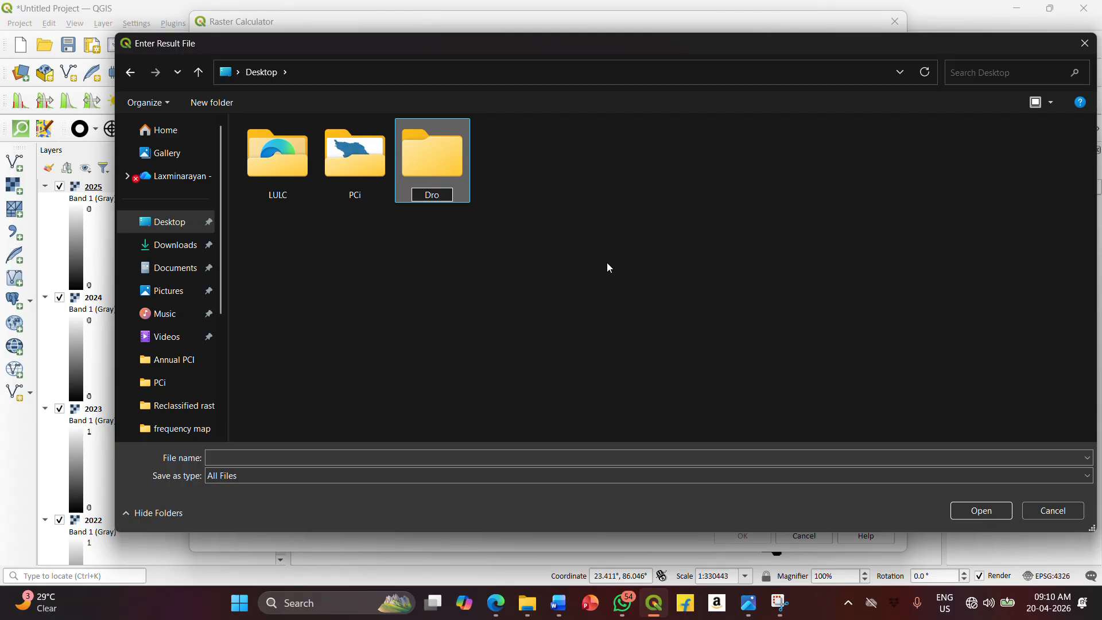
{"action": "type", "text": "ught fre"}
{"action": "type", "text": "quency"}
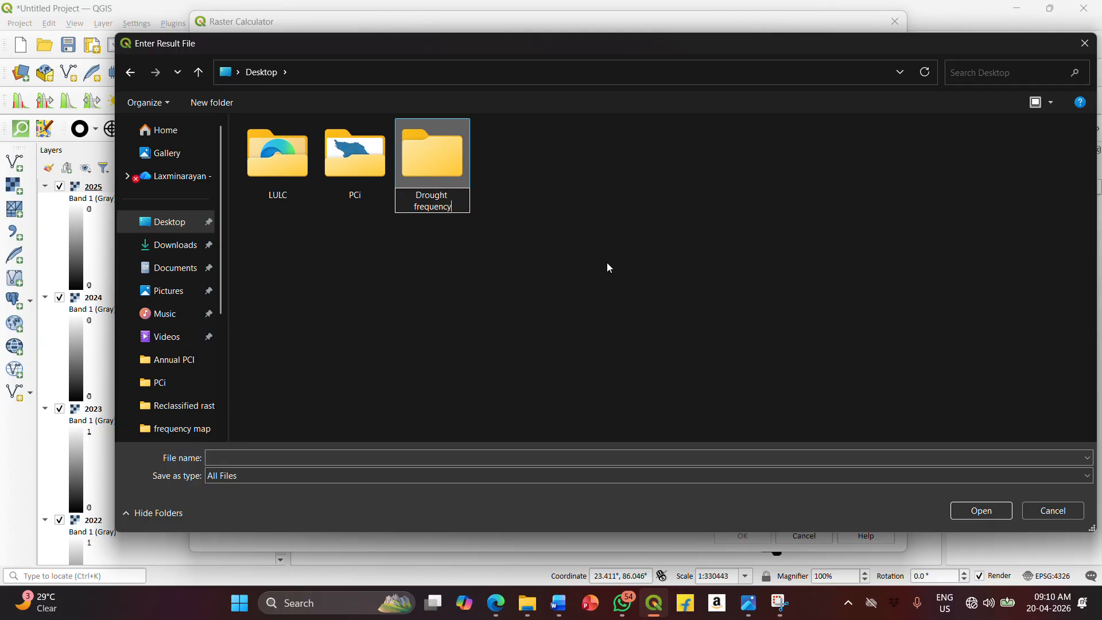
{"action": "left_click", "coordinate": [974, 511]}
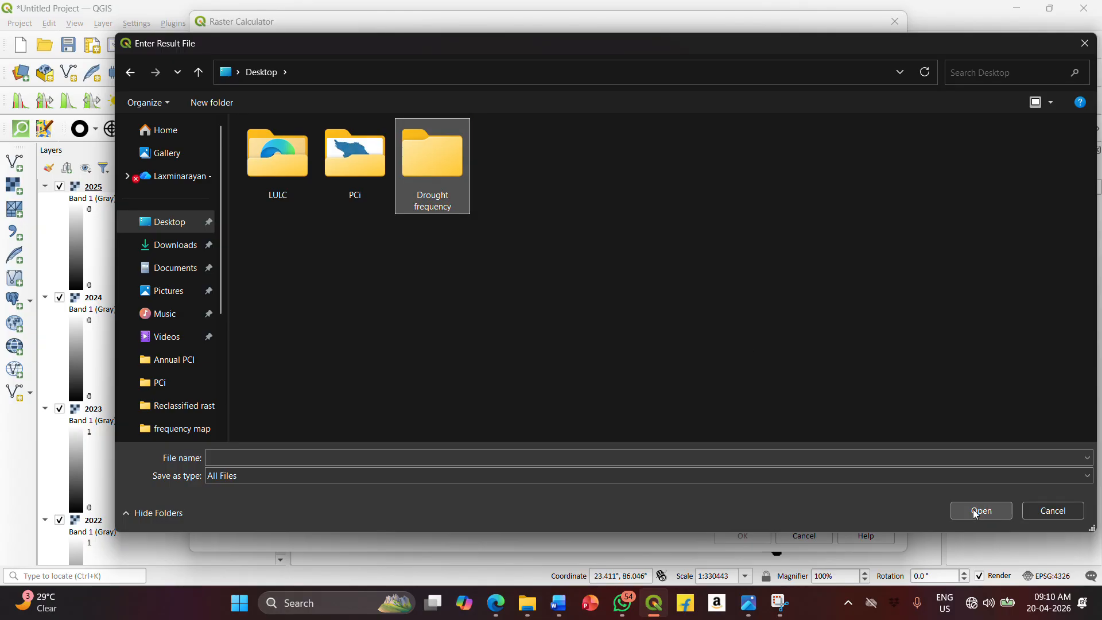
{"action": "left_click", "coordinate": [974, 511]}
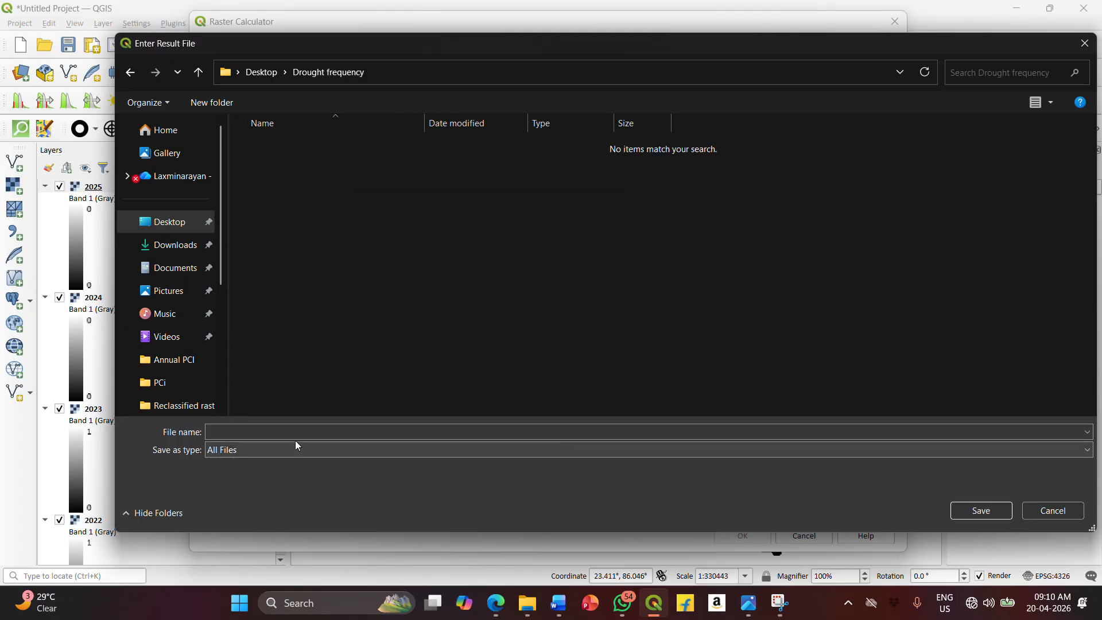
Step: Name the output file Frequency raster and run the calculation
{"action": "left_click", "coordinate": [278, 432]}
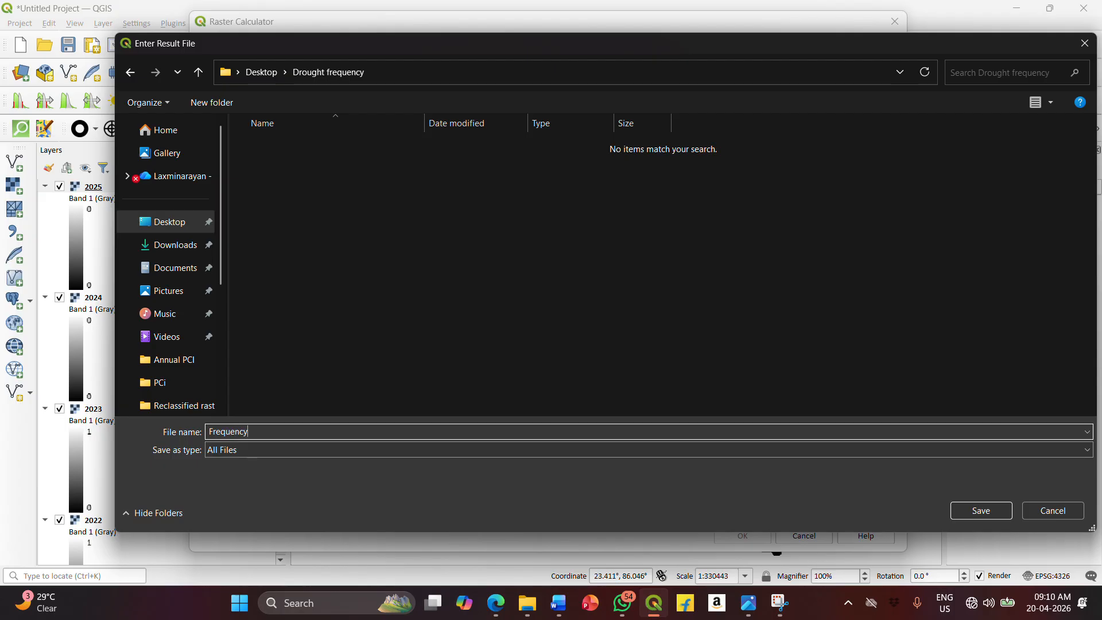
{"action": "type", "text": "Frequency raster"}
{"action": "left_click", "coordinate": [980, 508]}
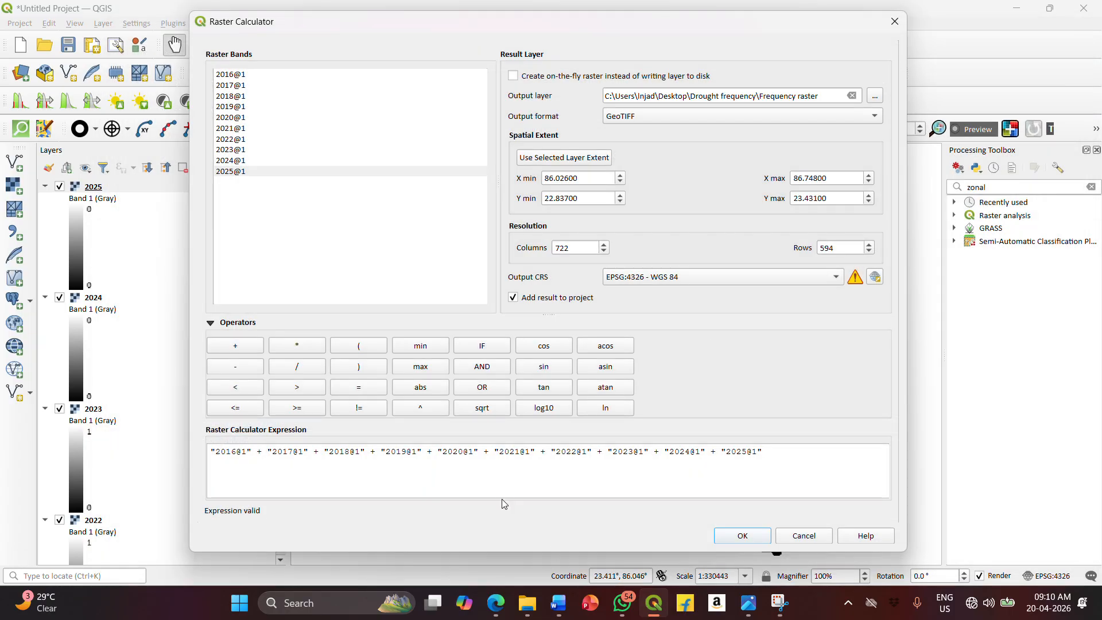
{"action": "left_click", "coordinate": [755, 535]}
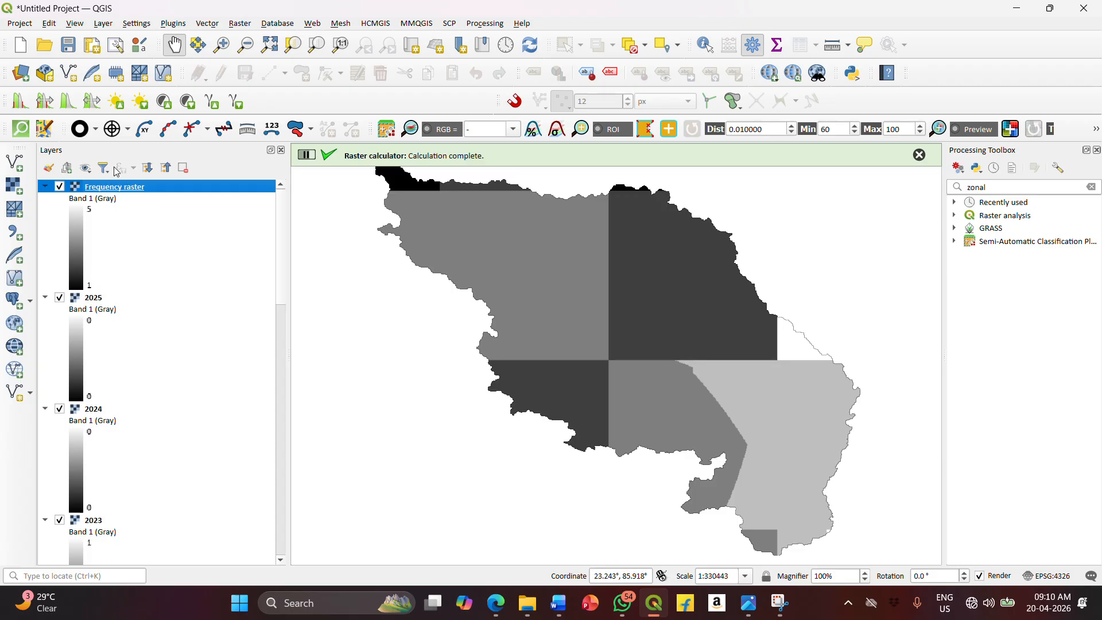
Step: Collapse the layer legends and remove the ten yearly layers from 2016 to 2025, keeping Frequency raster
{"action": "left_click", "coordinate": [166, 171]}
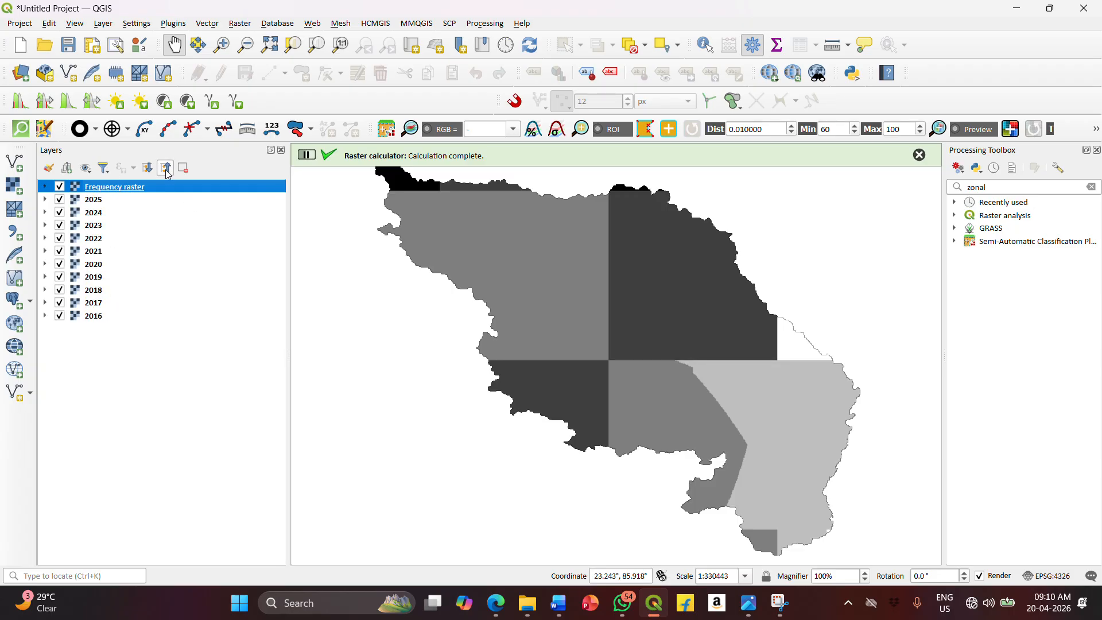
{"action": "left_click", "coordinate": [97, 202]}
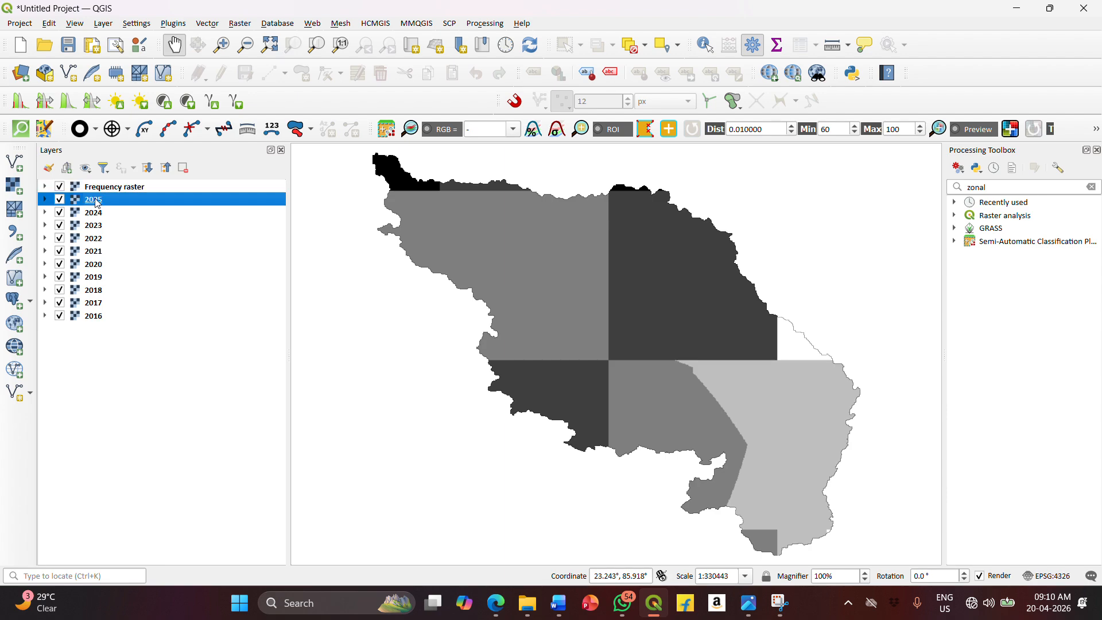
{"action": "left_click", "coordinate": [86, 316], "text": "shift"}
{"action": "left_click", "coordinate": [185, 168]}
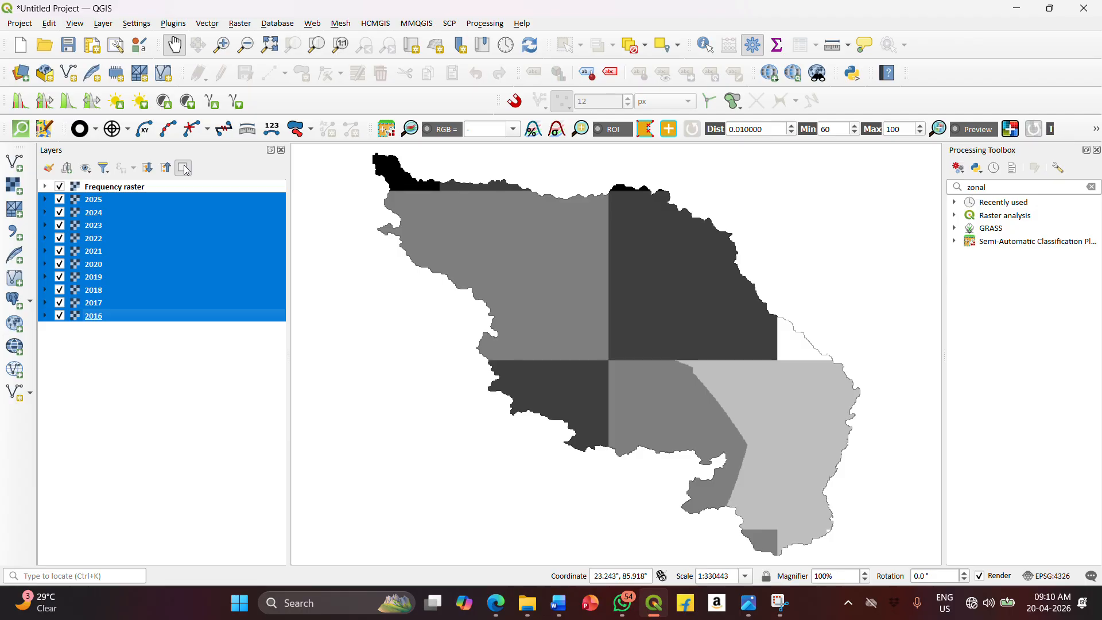
{"action": "left_click", "coordinate": [529, 318]}
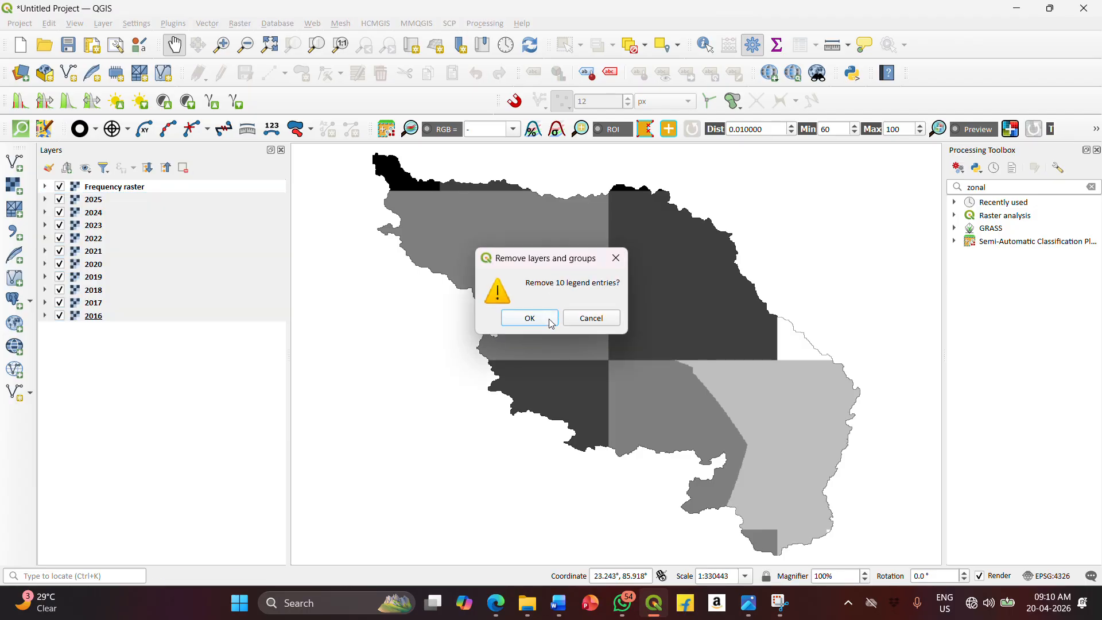
Step: Start adding a vector layer and browse to D:\geography\5th semester\practical\REMOTE SENSING\sub set of image
{"action": "left_click", "coordinate": [15, 165]}
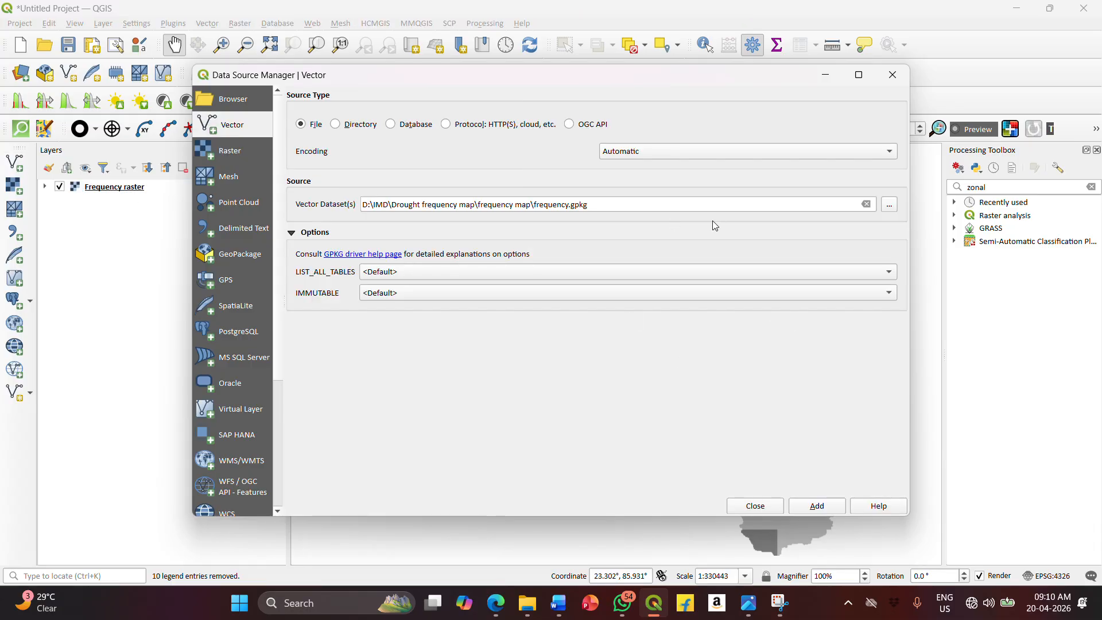
{"action": "left_click", "coordinate": [889, 204]}
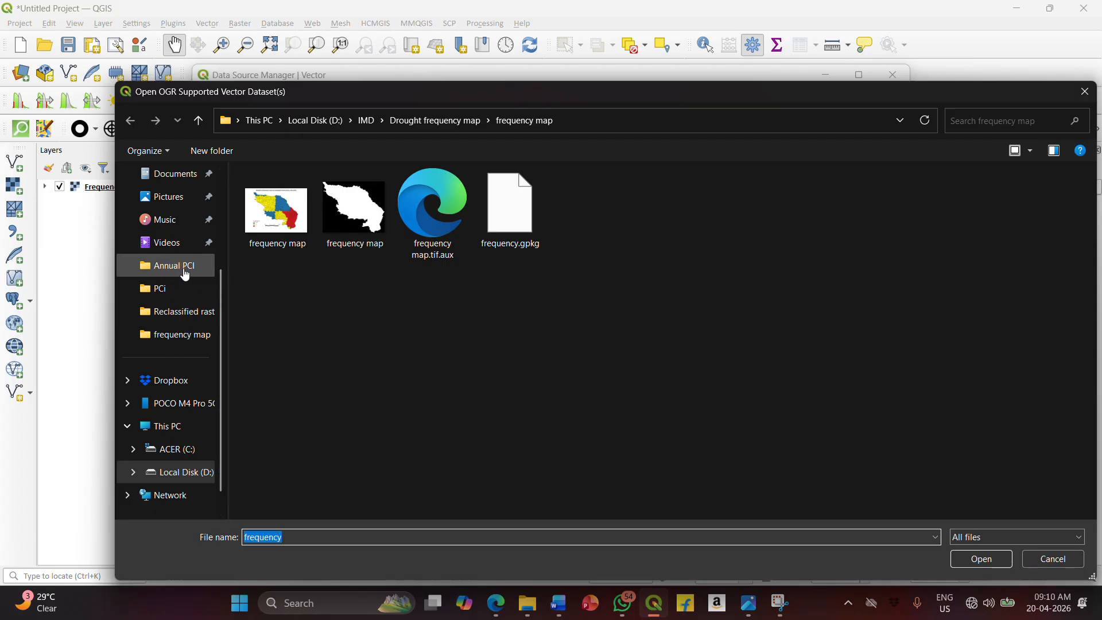
{"action": "left_click", "coordinate": [184, 476]}
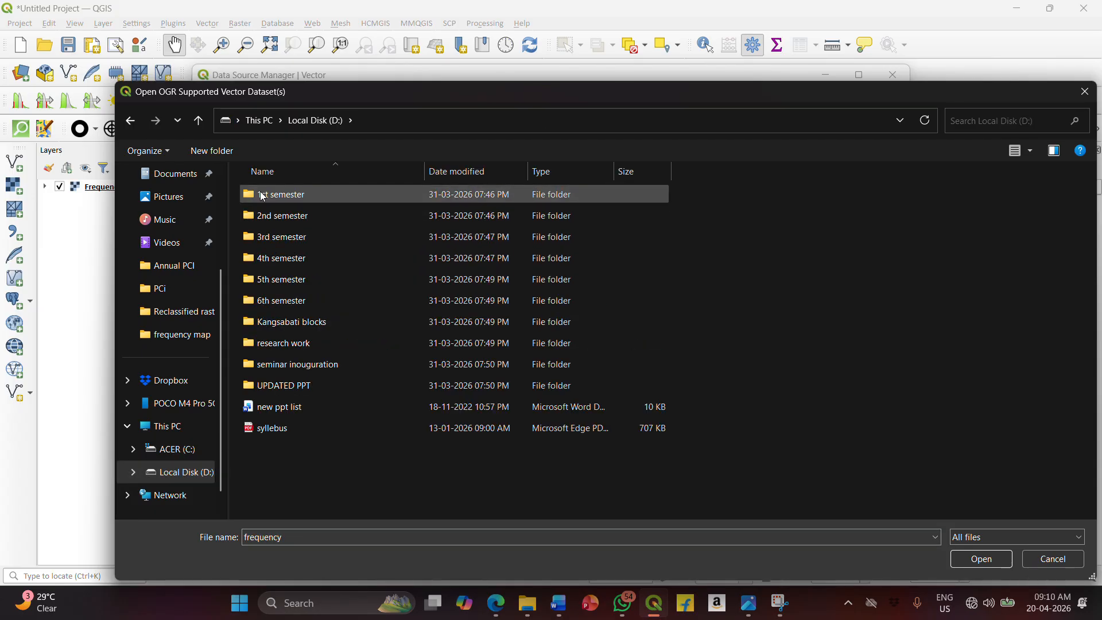
{"action": "double_click", "coordinate": [265, 281]}
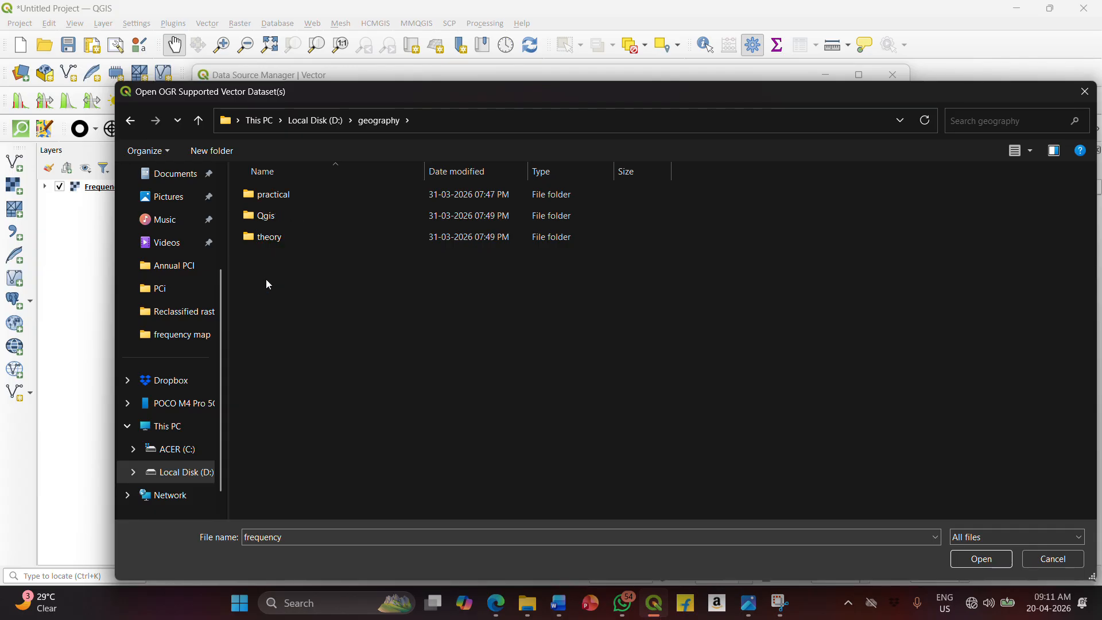
{"action": "double_click", "coordinate": [262, 197]}
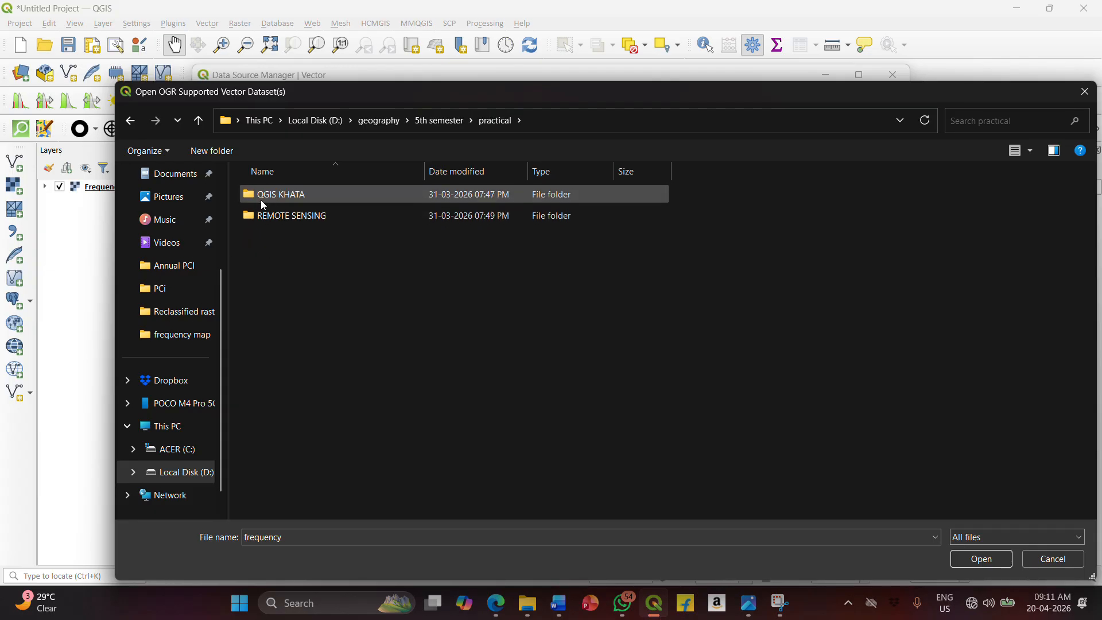
{"action": "double_click", "coordinate": [259, 216]}
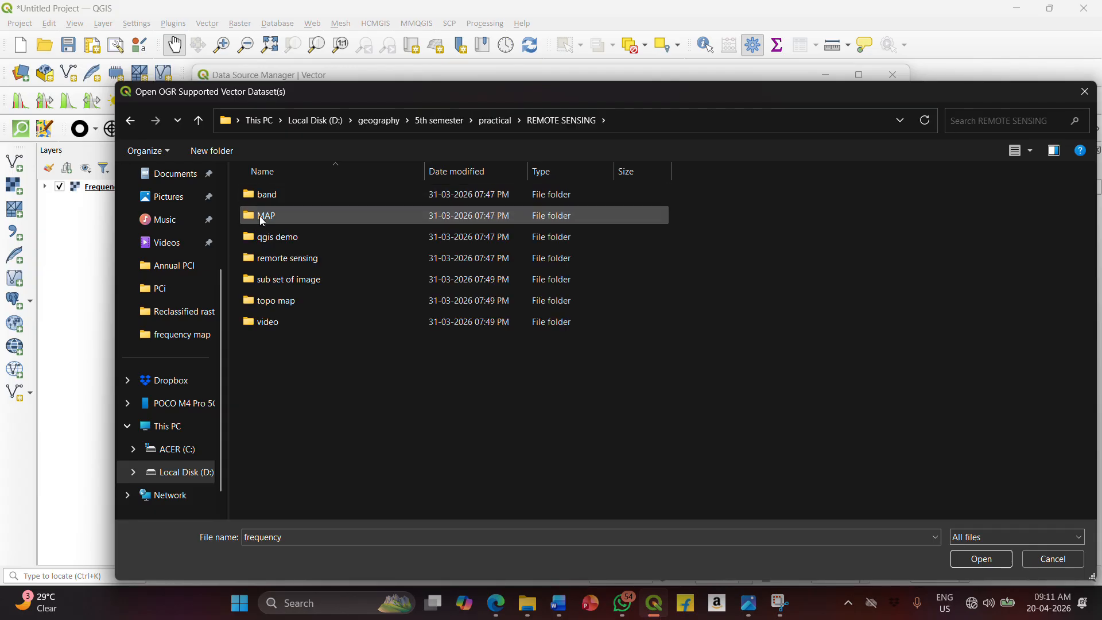
{"action": "double_click", "coordinate": [259, 281]}
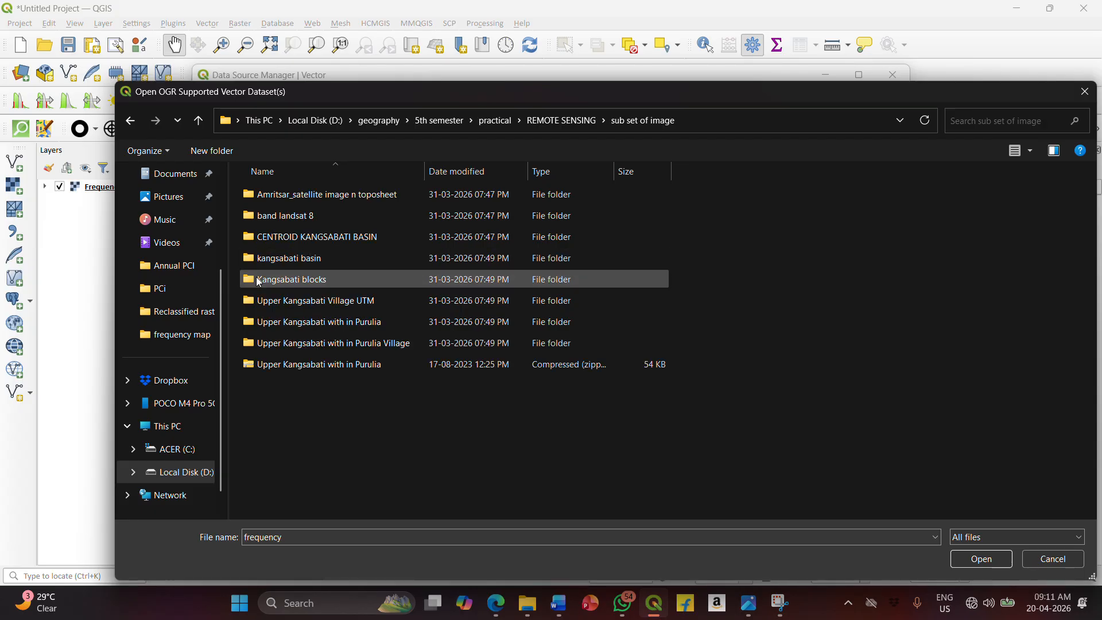
Step: Add the Upper Kangsabati with in Purulia Village shapefile from its folder of the same name to the project
{"action": "double_click", "coordinate": [308, 343]}
{"action": "double_click", "coordinate": [384, 284]}
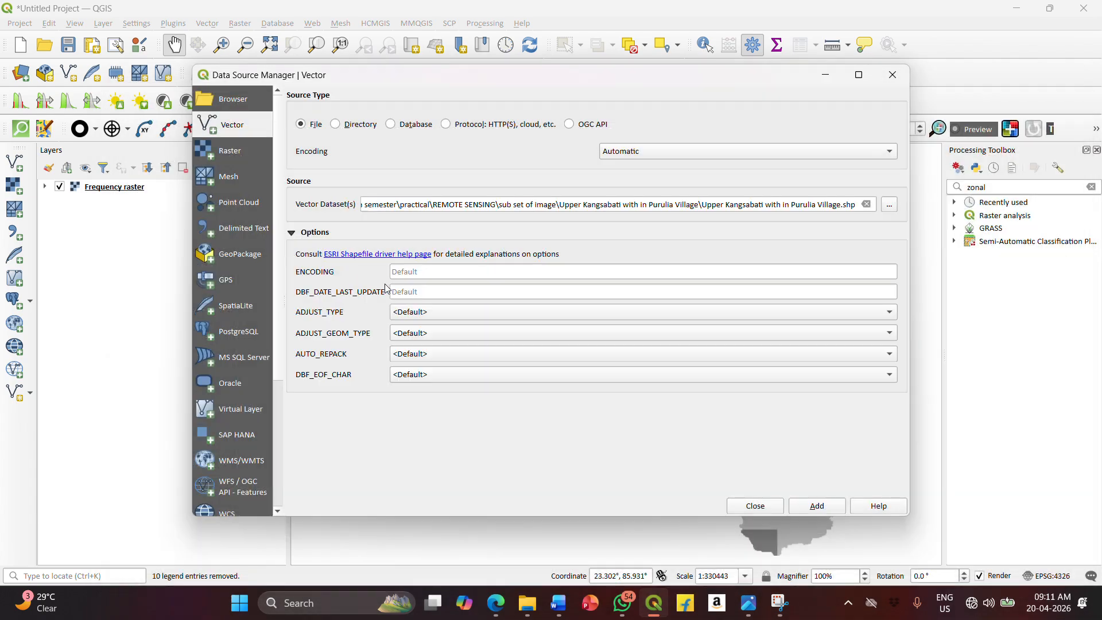
{"action": "left_click", "coordinate": [816, 507]}
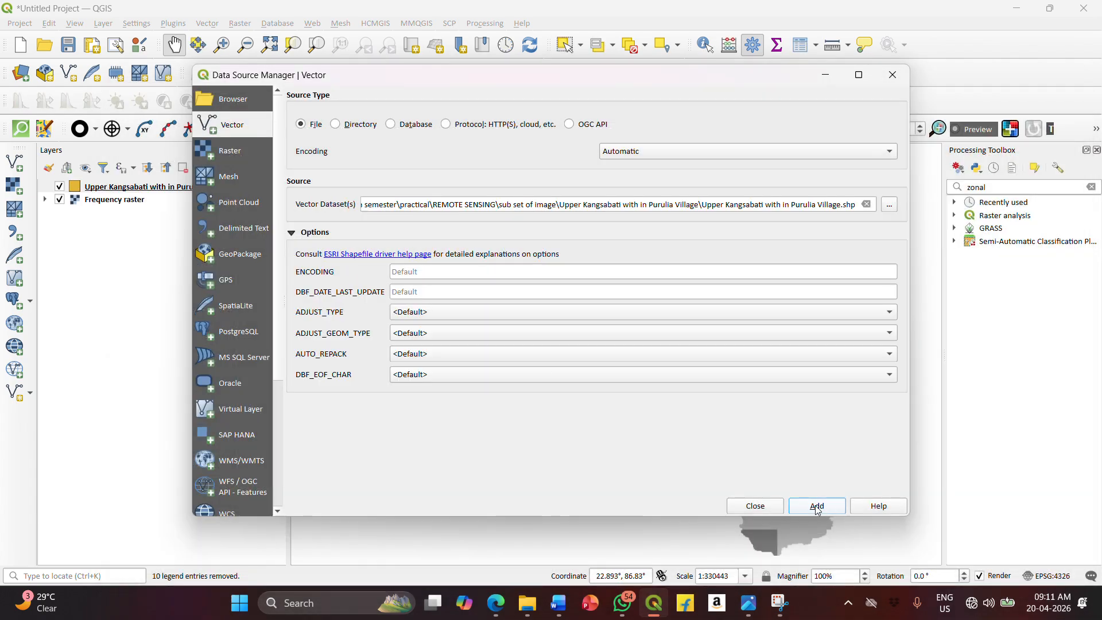
{"action": "left_click", "coordinate": [765, 505]}
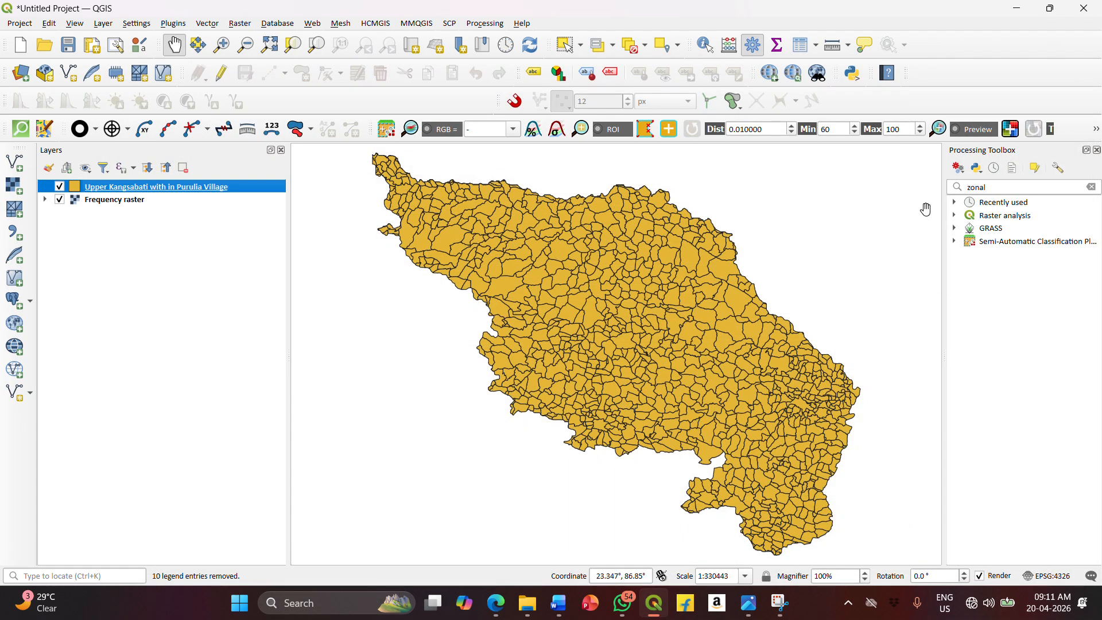
Step: Set up Zonal statistics on the village layer with Frequency raster as the raster layer and Frequency as the output column prefix
{"action": "left_click", "coordinate": [955, 203]}
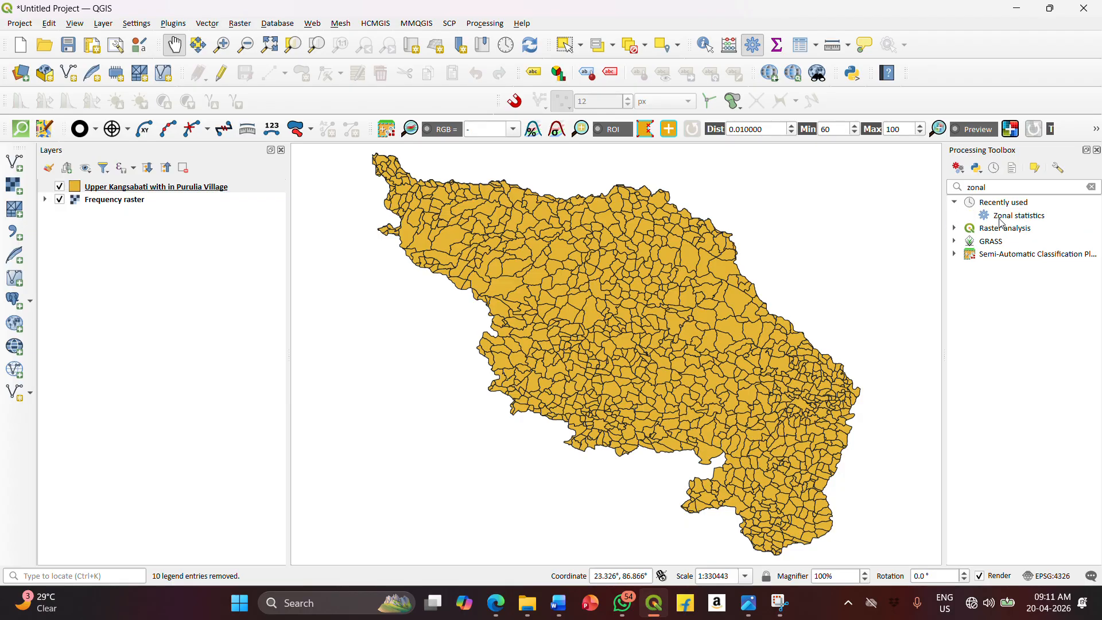
{"action": "double_click", "coordinate": [1016, 216]}
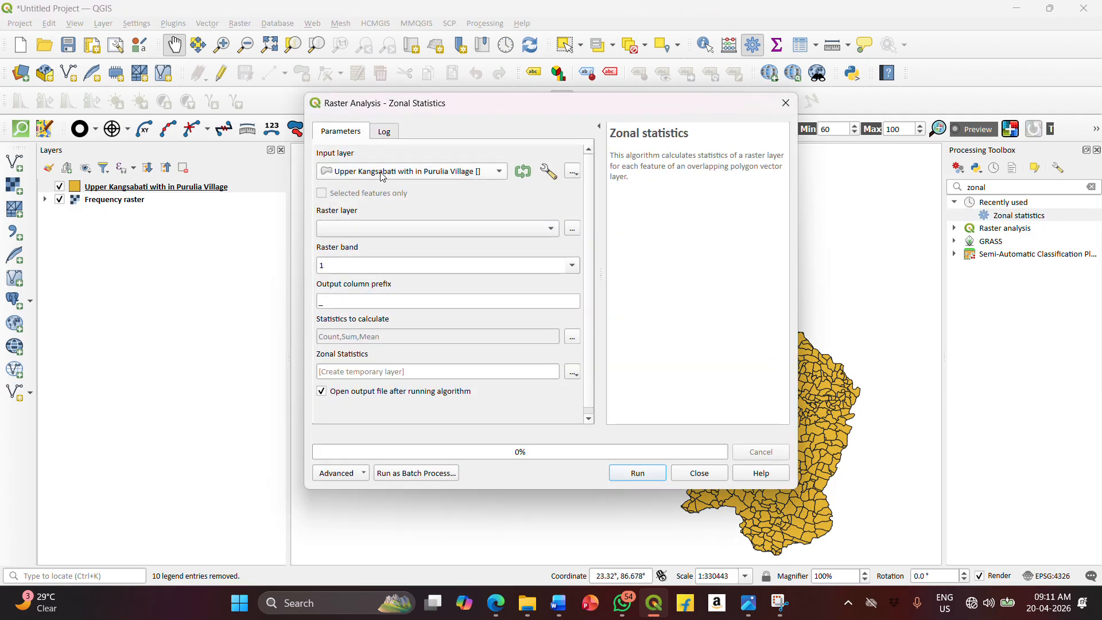
{"action": "left_click", "coordinate": [381, 230]}
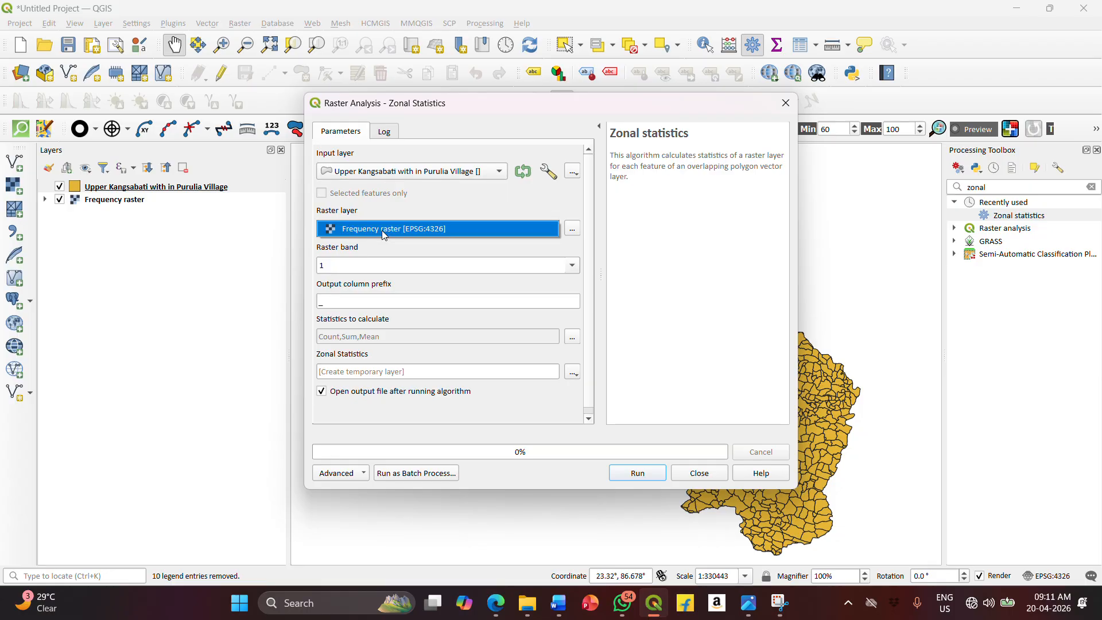
{"action": "left_click", "coordinate": [381, 230]}
{"action": "left_click", "coordinate": [334, 305]}
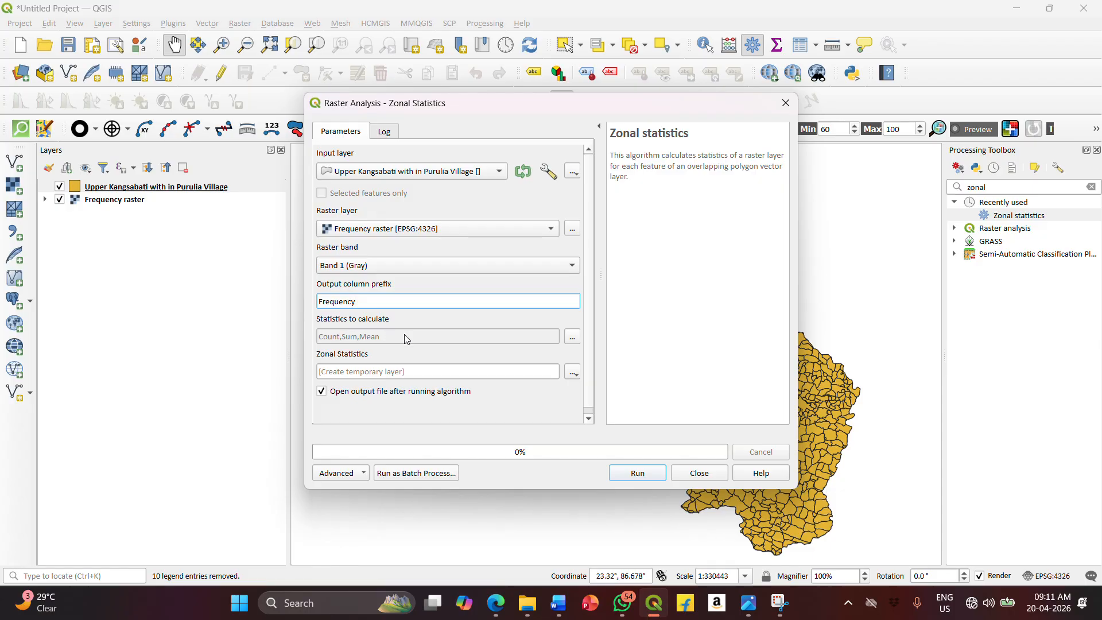
Step: Clear the selected statistics and choose only Majority to calculate
{"action": "left_click", "coordinate": [571, 338]}
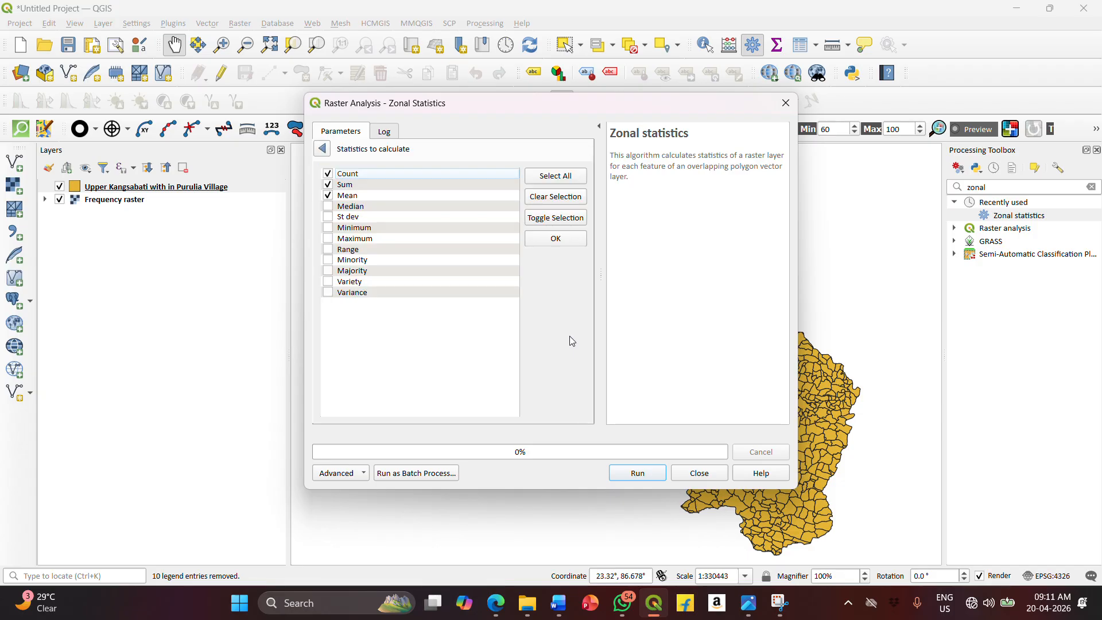
{"action": "left_click", "coordinate": [567, 199]}
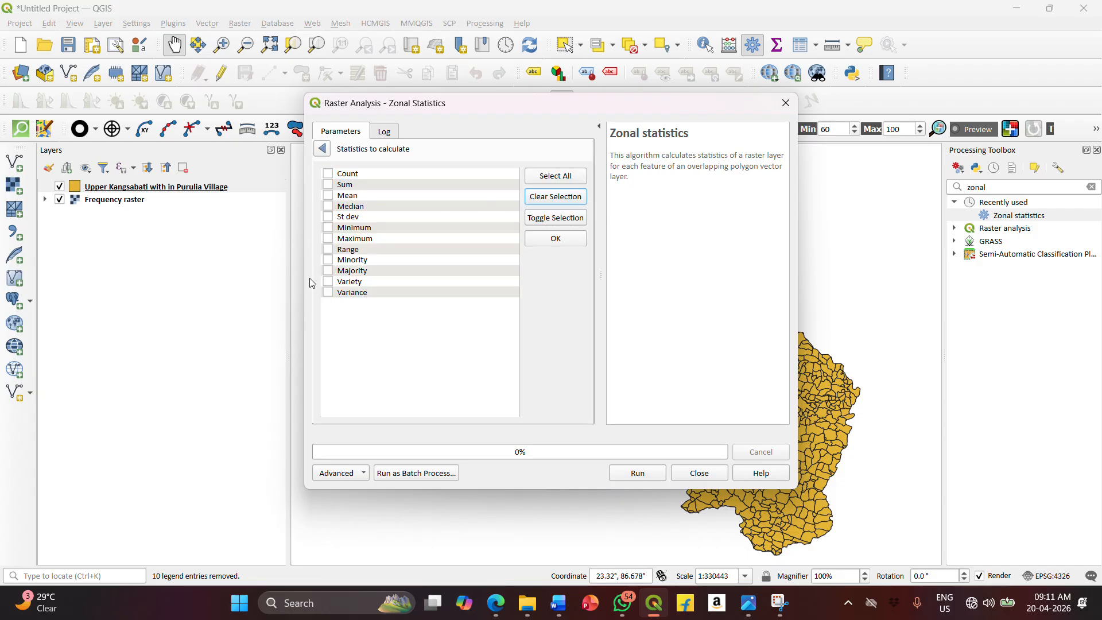
{"action": "left_click", "coordinate": [328, 272]}
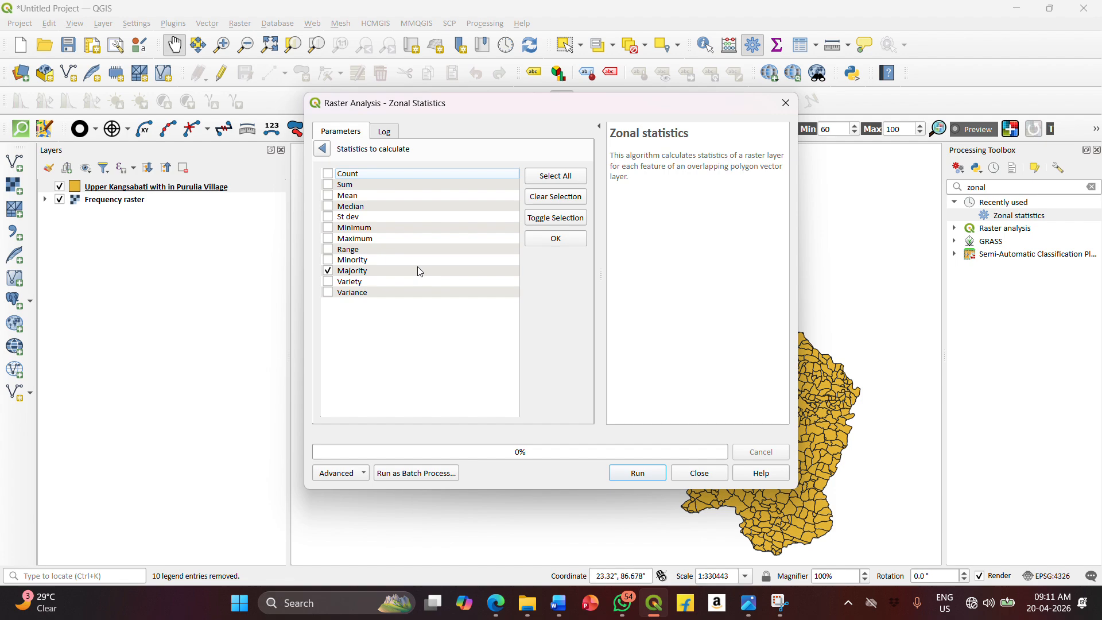
{"action": "left_click", "coordinate": [556, 238]}
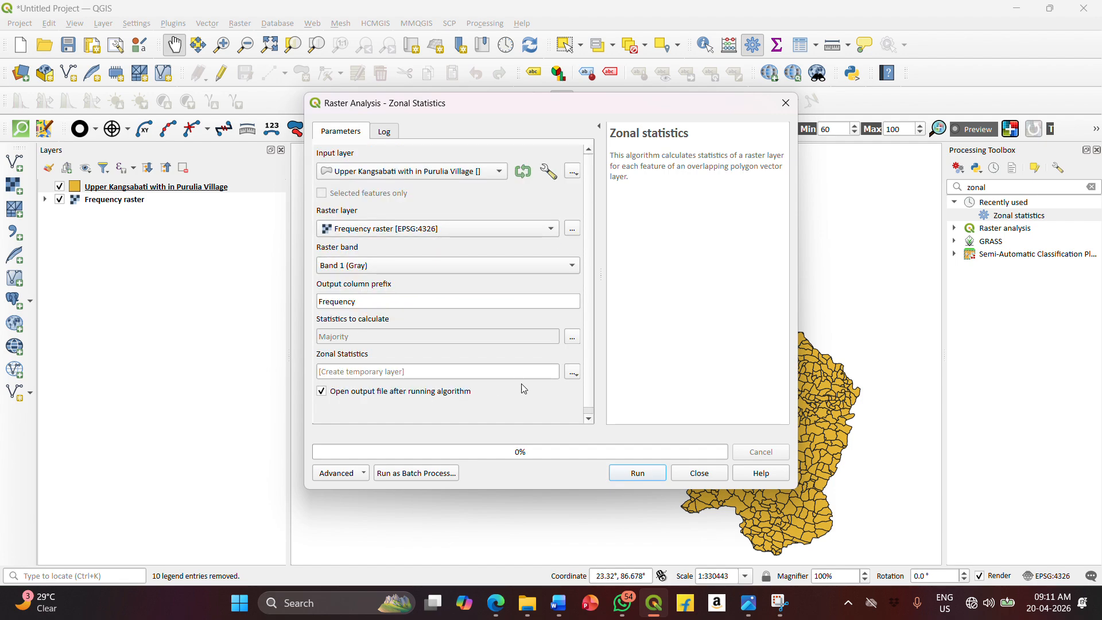
Step: Set the zonal statistics output to a GPKG file named Frequency in the Desktop's Drought frequency folder and run the tool
{"action": "left_click", "coordinate": [572, 373]}
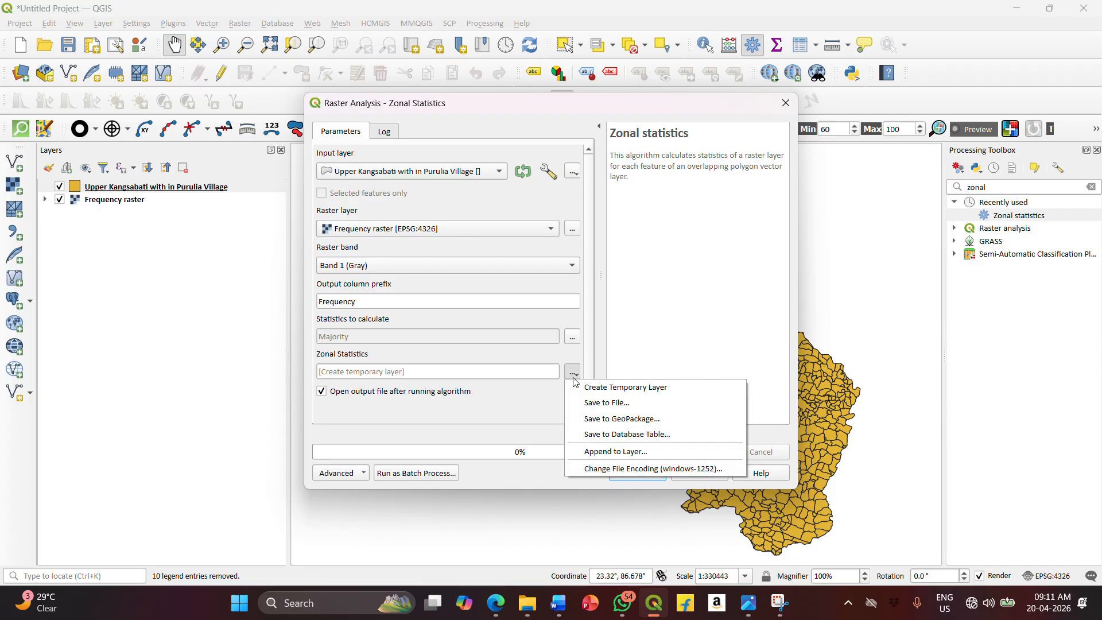
{"action": "left_click", "coordinate": [586, 403]}
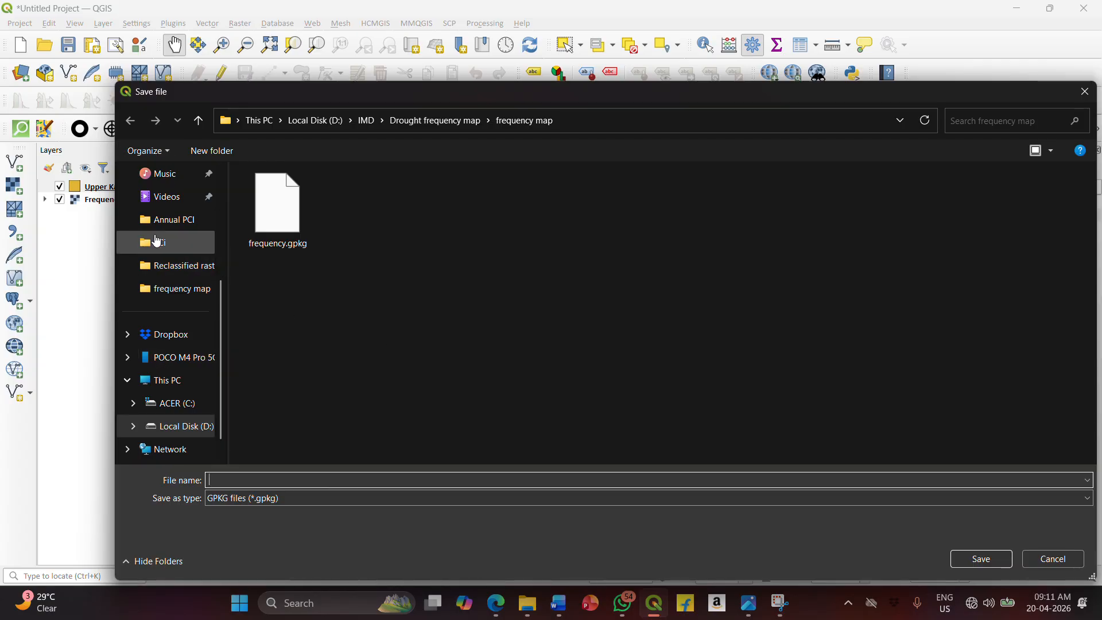
{"action": "scroll", "coordinate": [158, 238], "scroll_direction": "up", "scroll_amount": 5}
{"action": "left_click", "coordinate": [166, 280]}
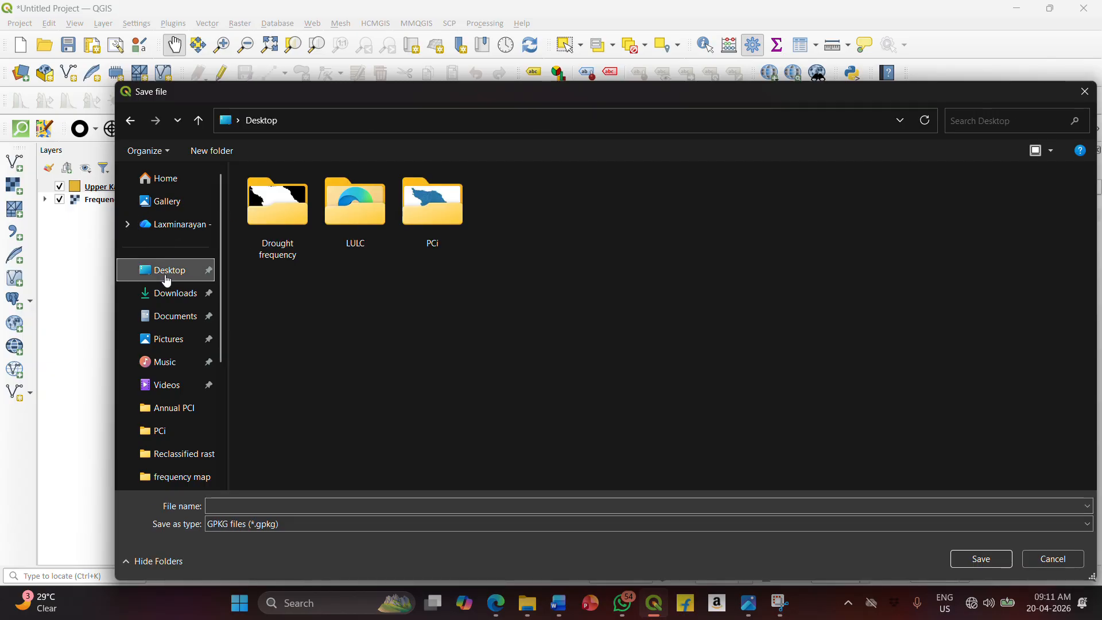
{"action": "left_click", "coordinate": [291, 211]}
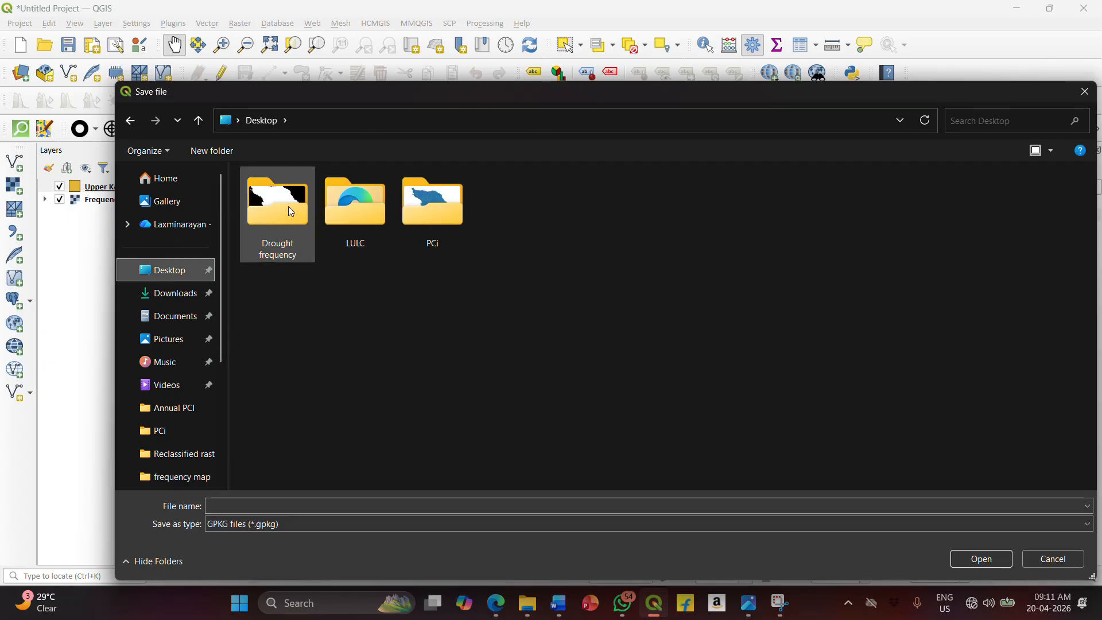
{"action": "double_click", "coordinate": [288, 205]}
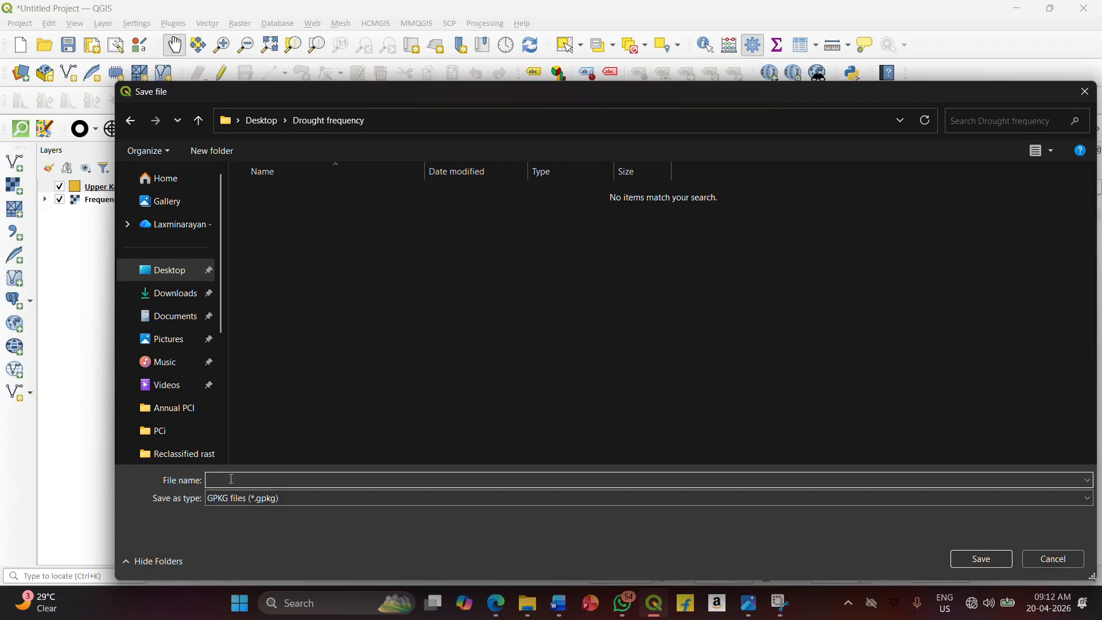
{"action": "type", "text": "Frequenc"}
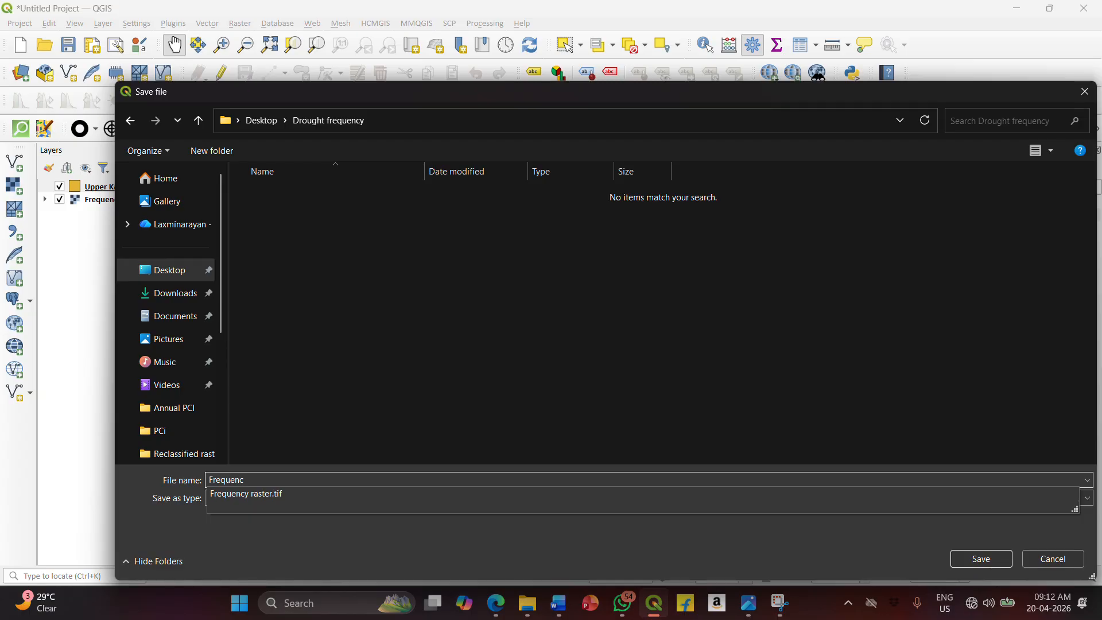
{"action": "type", "text": "y"}
{"action": "key", "text": "Return"}
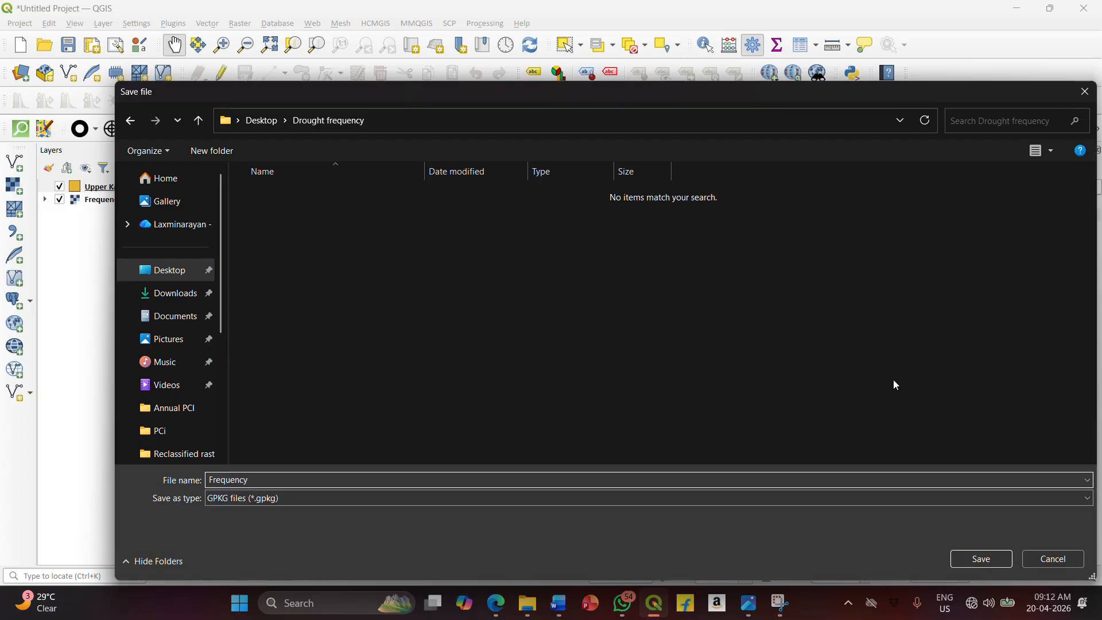
{"action": "left_click", "coordinate": [638, 472]}
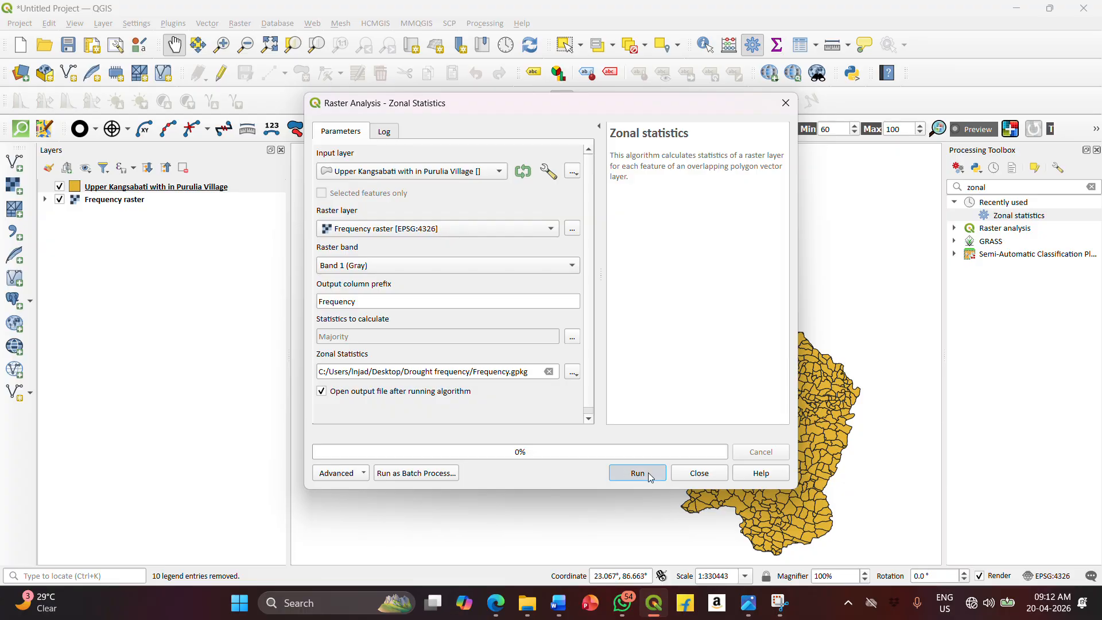
{"action": "left_click", "coordinate": [720, 474]}
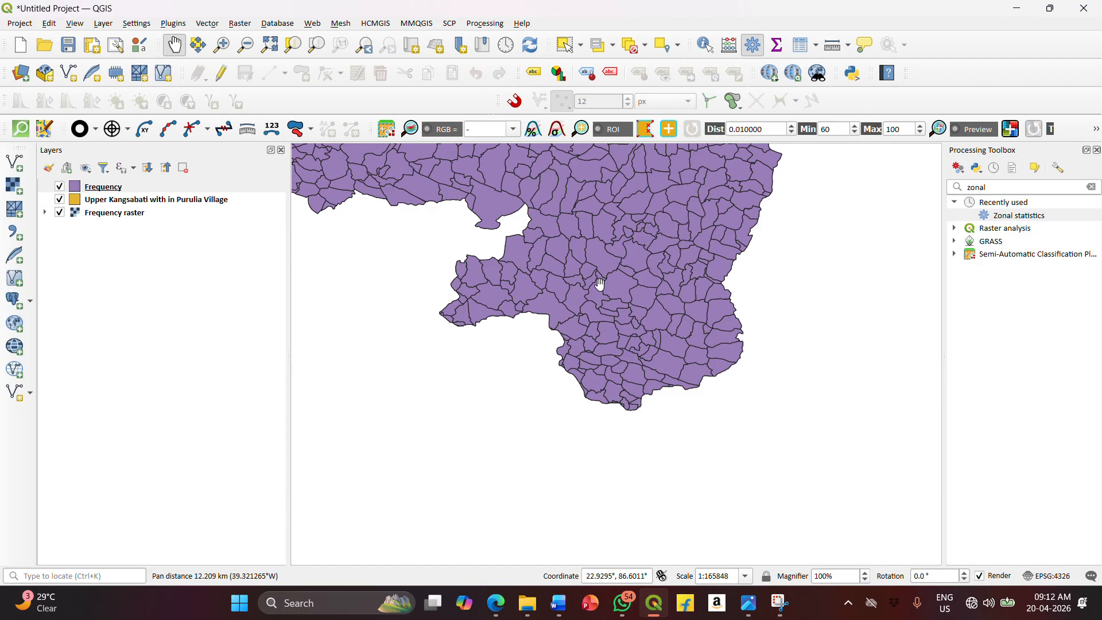
Step: Remove the Upper Kangsabati with in Purulia Village and Frequency raster layers, then show the full extent of the Frequency layer
{"action": "left_click_drag", "start_coordinate": [600, 284], "coordinate": [693, 487]}
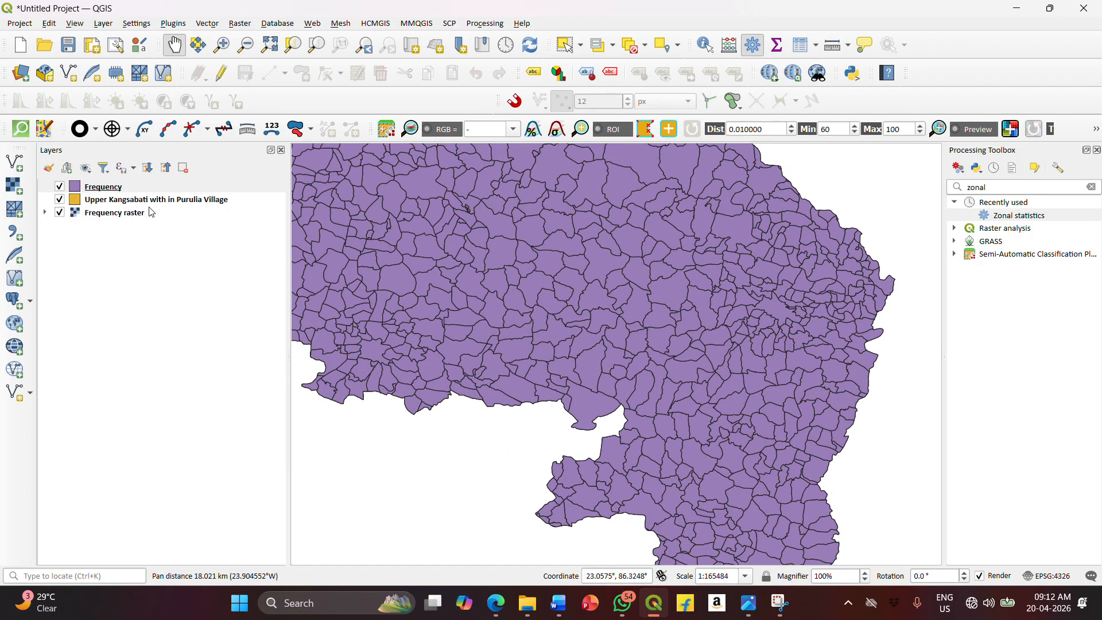
{"action": "left_click", "coordinate": [99, 201]}
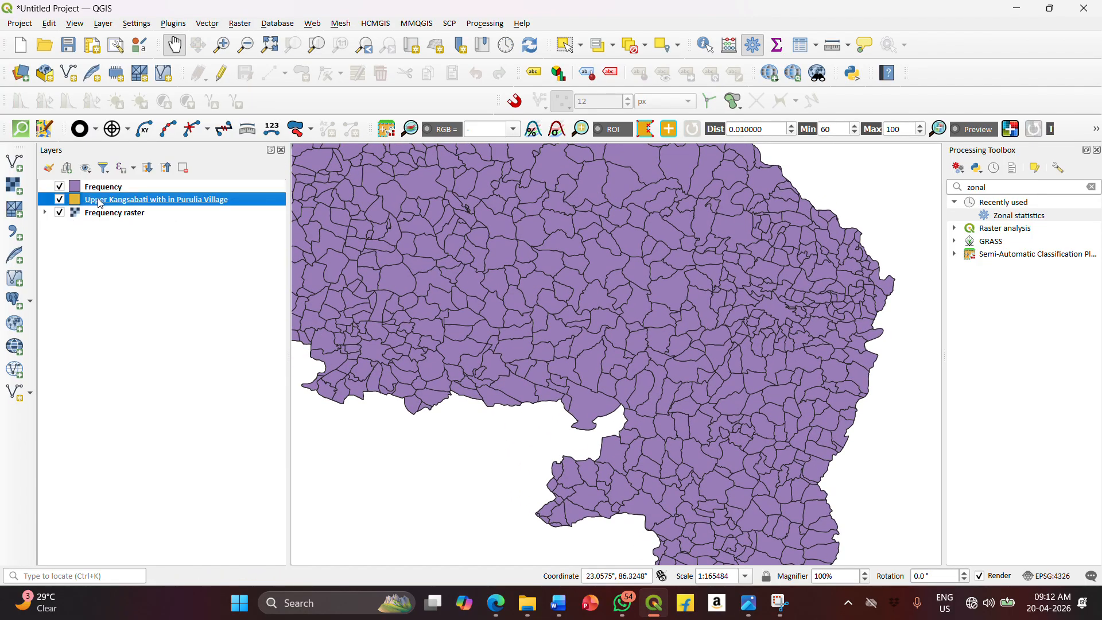
{"action": "left_click", "coordinate": [109, 213], "text": "ctrl"}
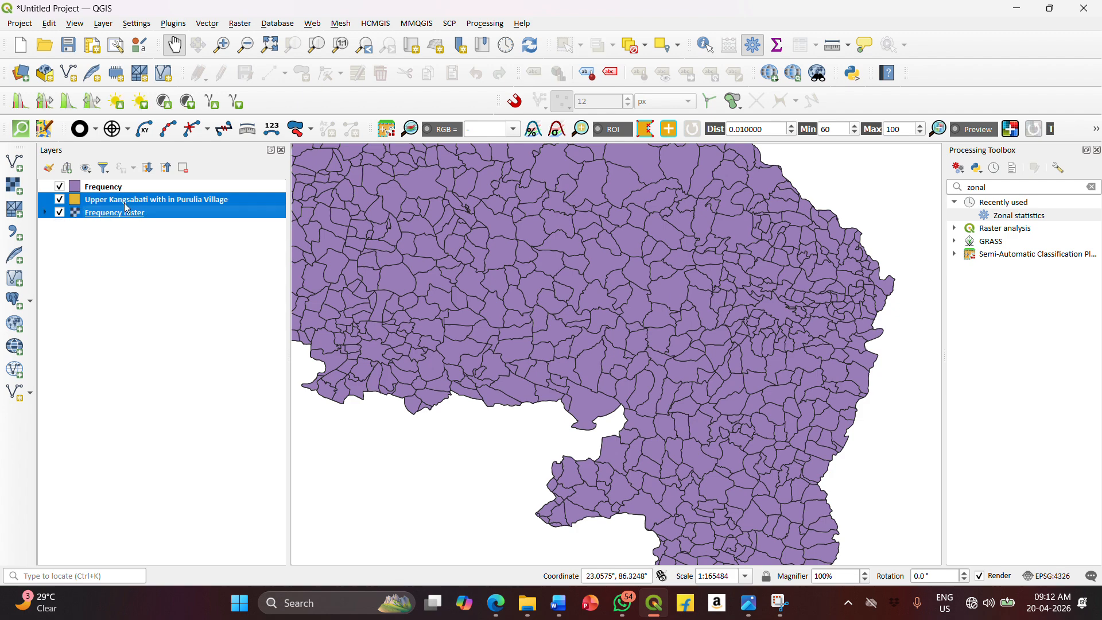
{"action": "left_click", "coordinate": [184, 167]}
{"action": "left_click", "coordinate": [511, 320]}
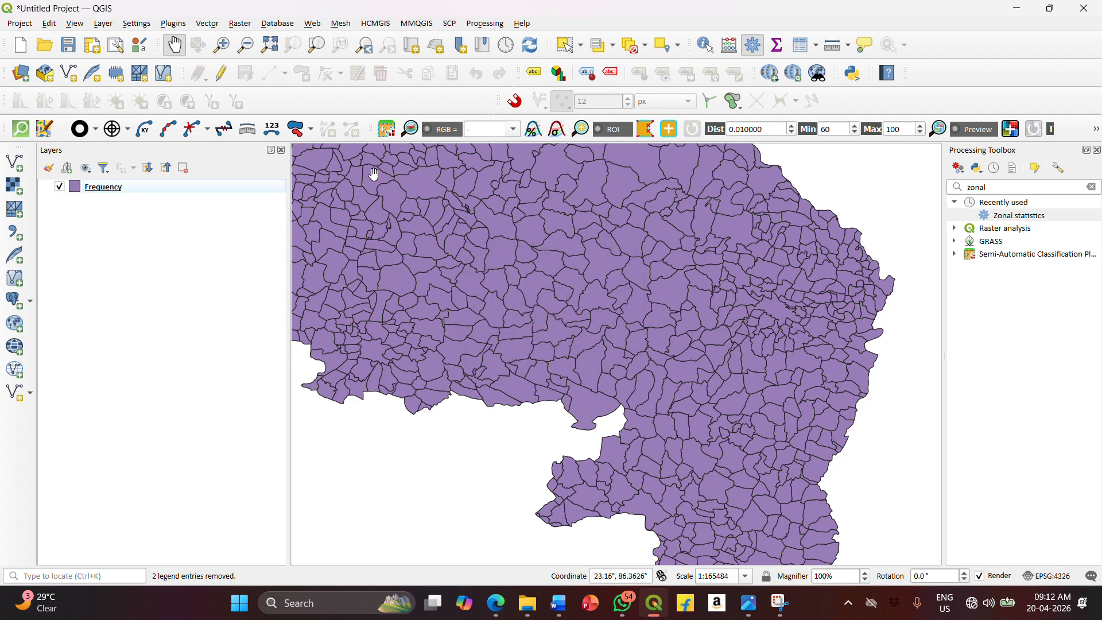
{"action": "left_click", "coordinate": [270, 44]}
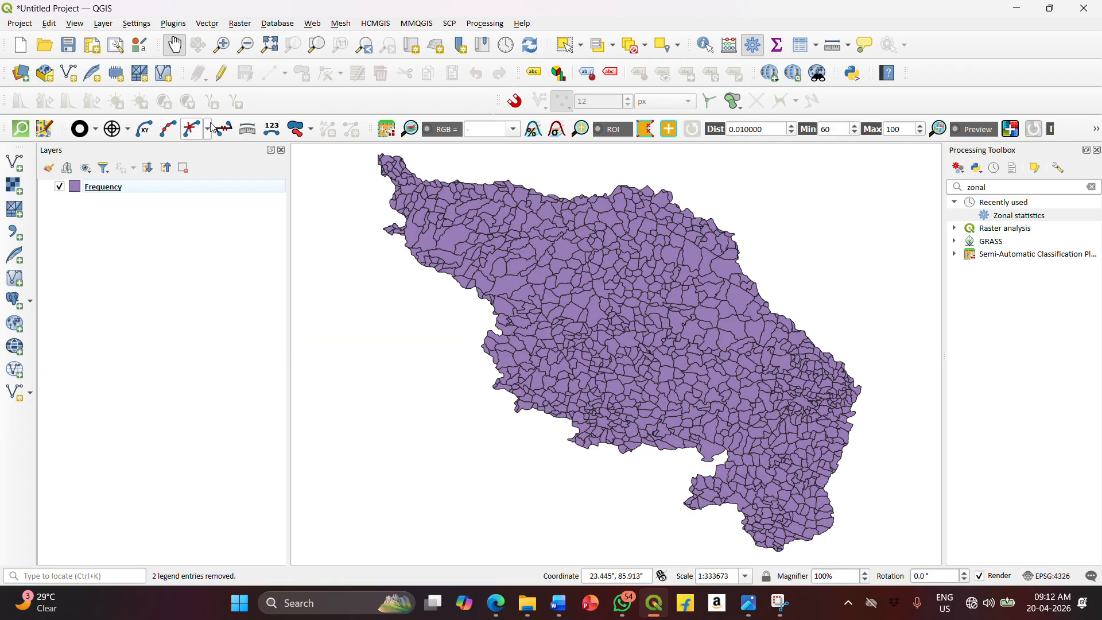
Step: Switch the Frequency layer's symbology to Graduated, using Frequencymajority as the value field
{"action": "left_click", "coordinate": [103, 187]}
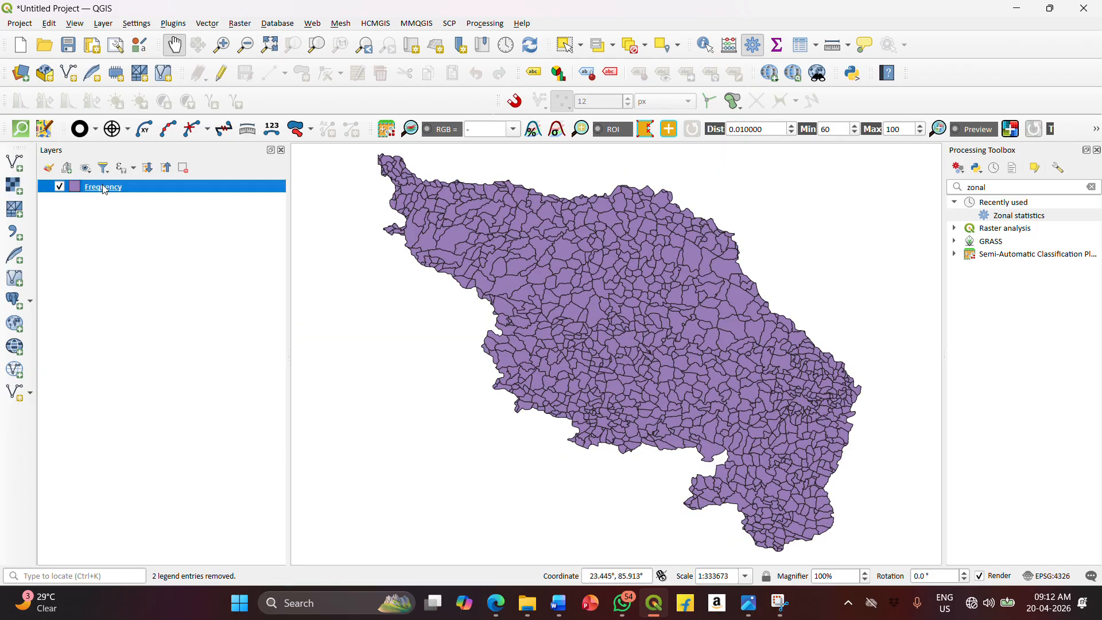
{"action": "right_click", "coordinate": [102, 185]}
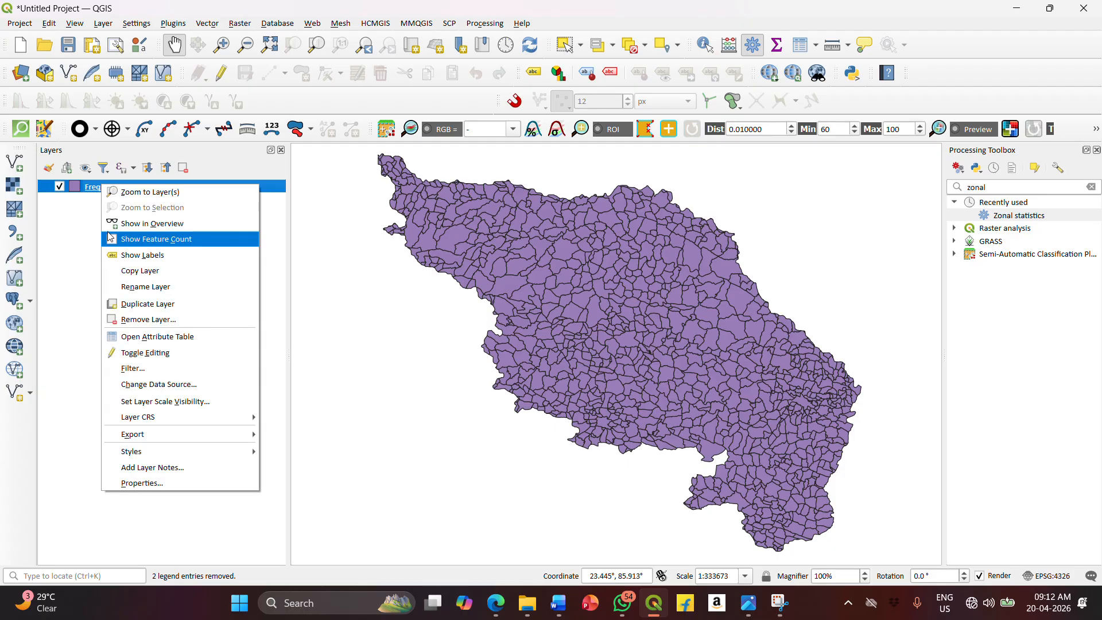
{"action": "left_click", "coordinate": [143, 482]}
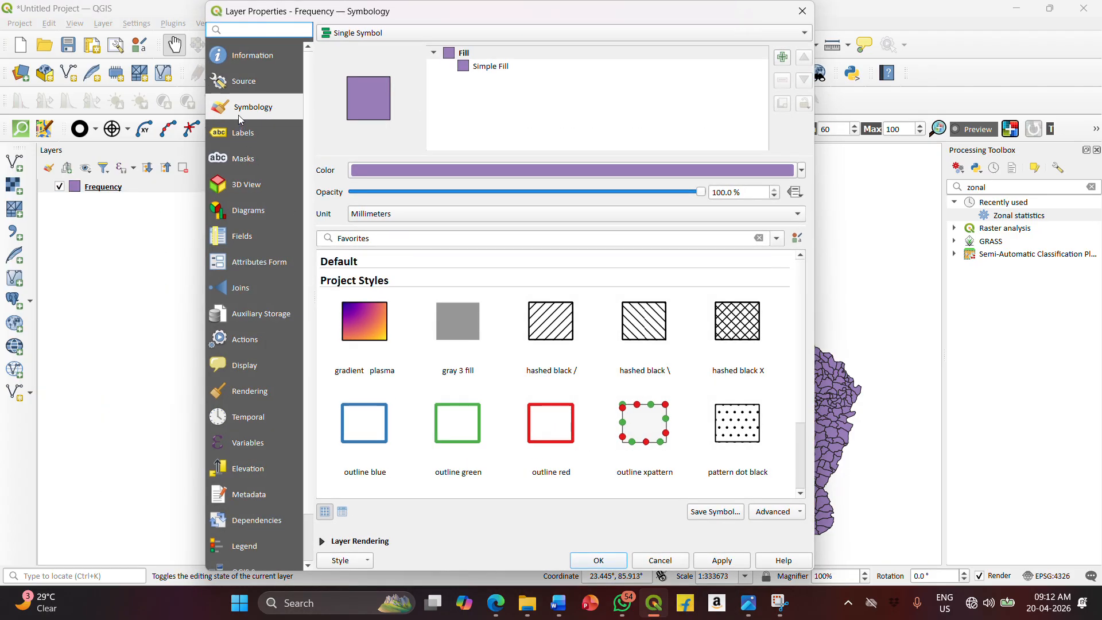
{"action": "left_click", "coordinate": [372, 33]}
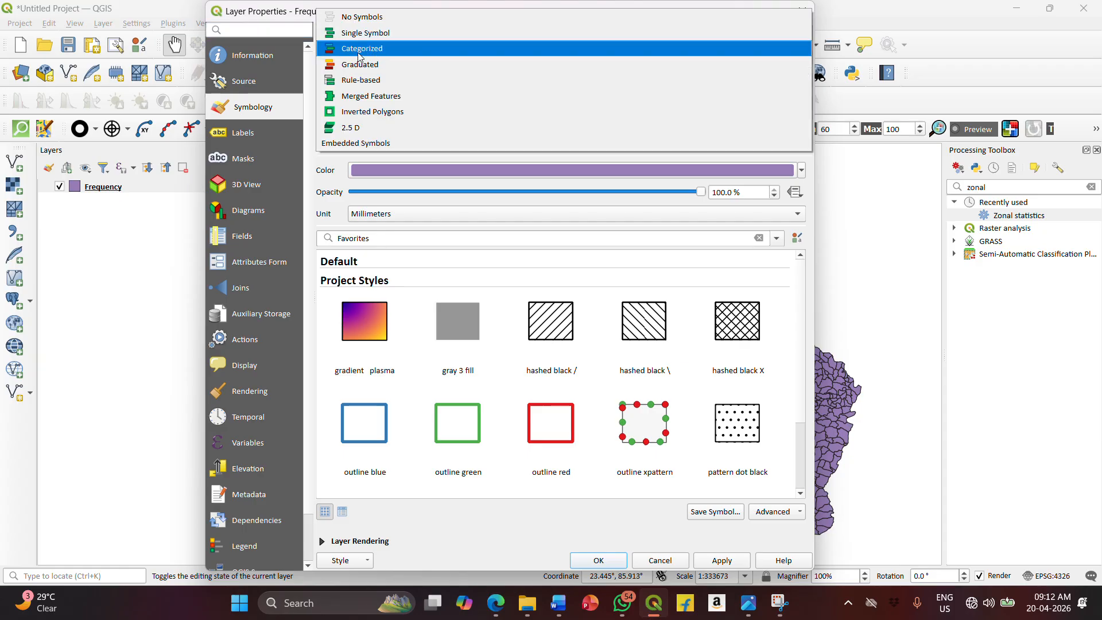
{"action": "left_click", "coordinate": [371, 64]}
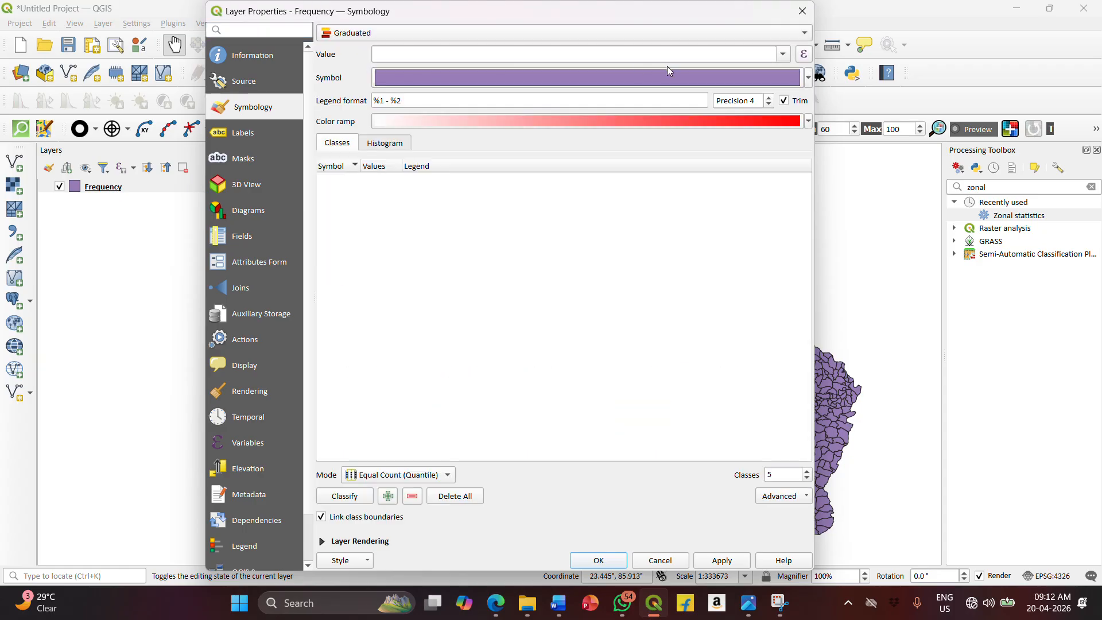
{"action": "left_click", "coordinate": [783, 54]}
{"action": "left_click", "coordinate": [489, 101]}
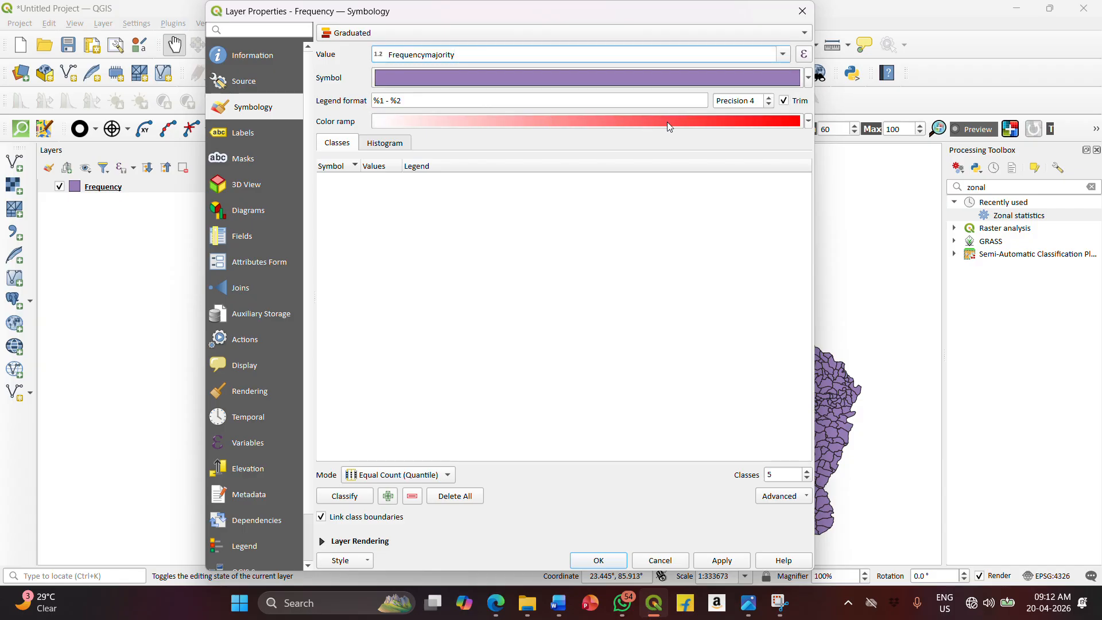
Step: Apply the red-yellow-blue color ramp and classify the values by Equal Interval into 3 classes
{"action": "left_click", "coordinate": [808, 120]}
{"action": "left_click", "coordinate": [419, 317]}
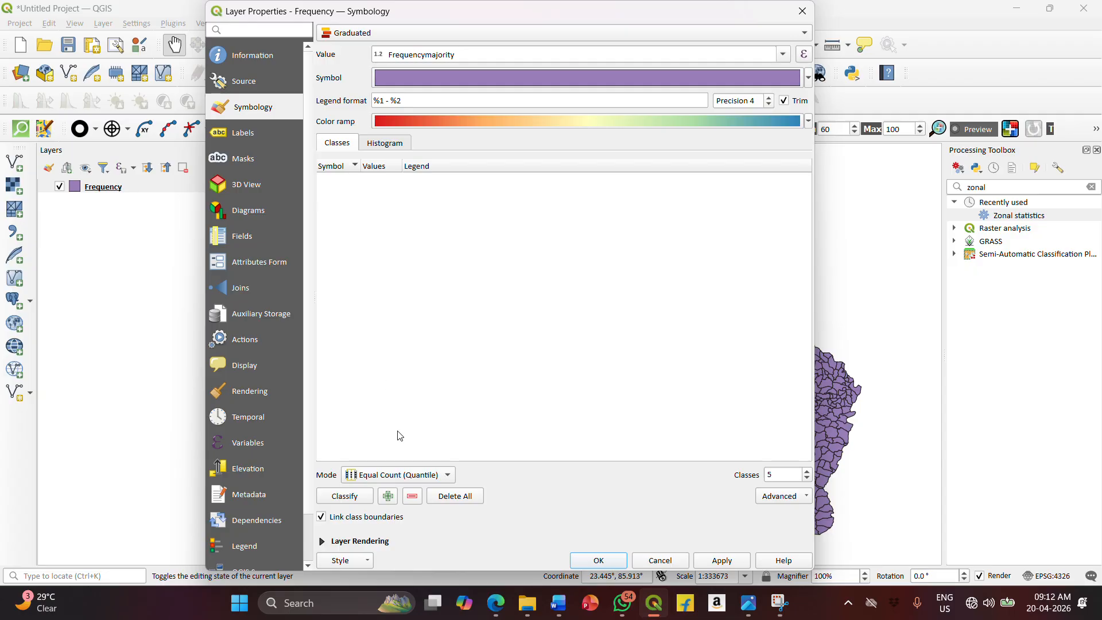
{"action": "left_click", "coordinate": [370, 478]}
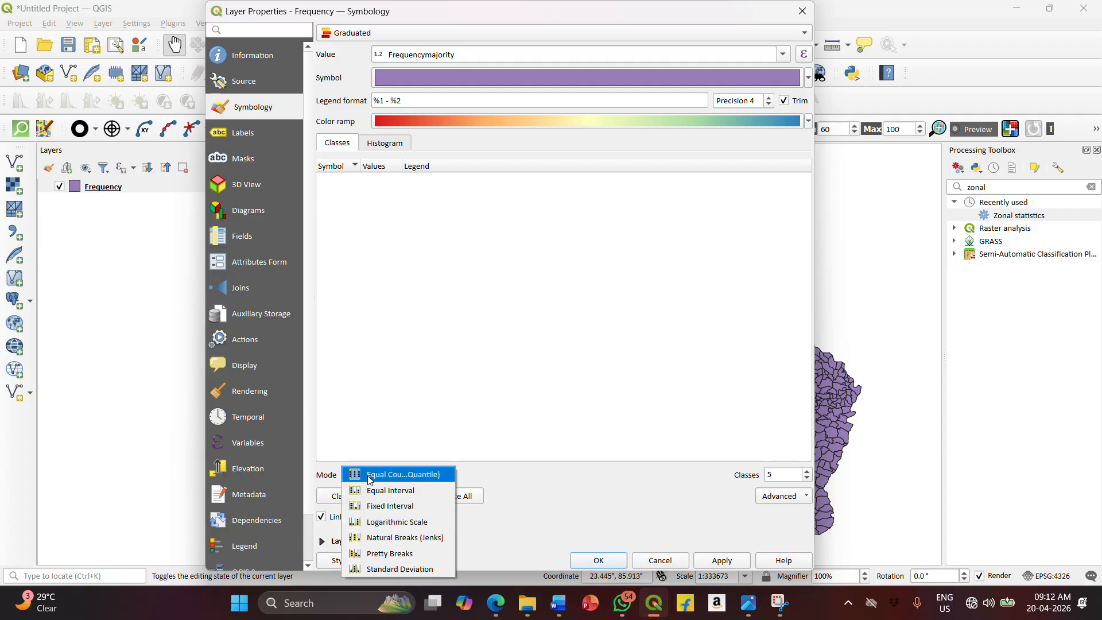
{"action": "left_click", "coordinate": [370, 488]}
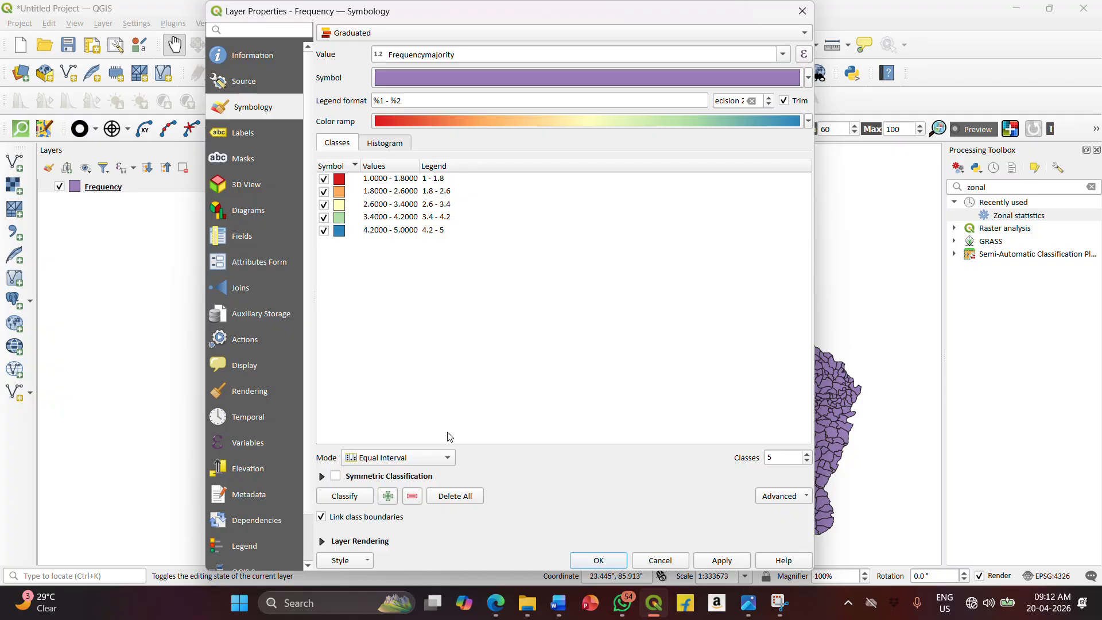
{"action": "left_click", "coordinate": [807, 462]}
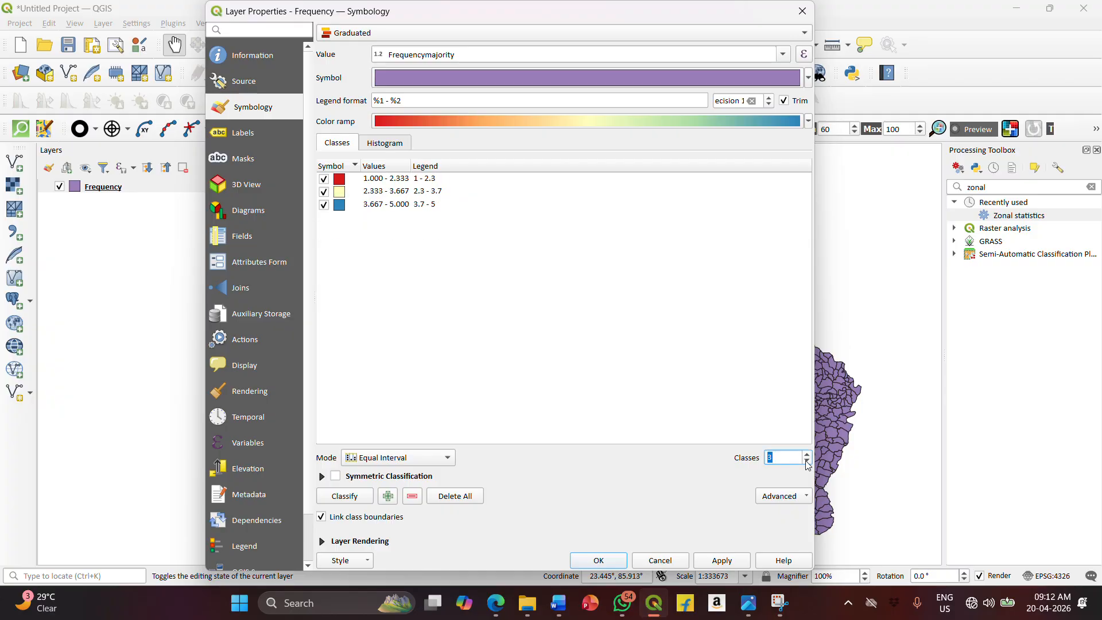
Step: Set the upper bound of the first class to 2 and of the second class to 3
{"action": "double_click", "coordinate": [404, 183]}
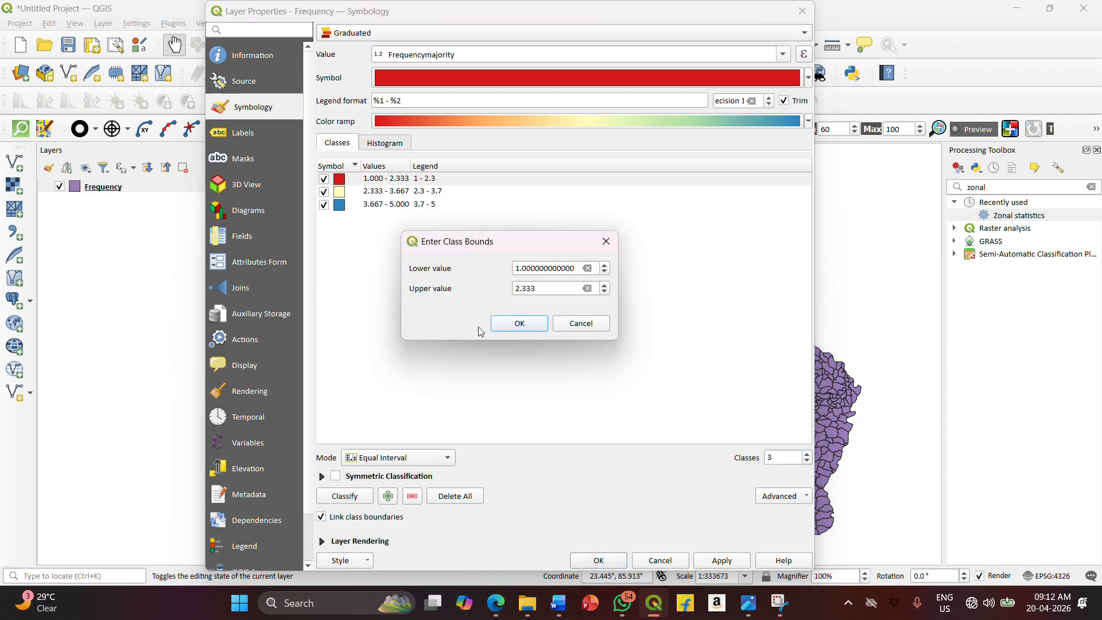
{"action": "left_click", "coordinate": [550, 290]}
{"action": "left_click", "coordinate": [519, 324]}
{"action": "double_click", "coordinate": [371, 193]}
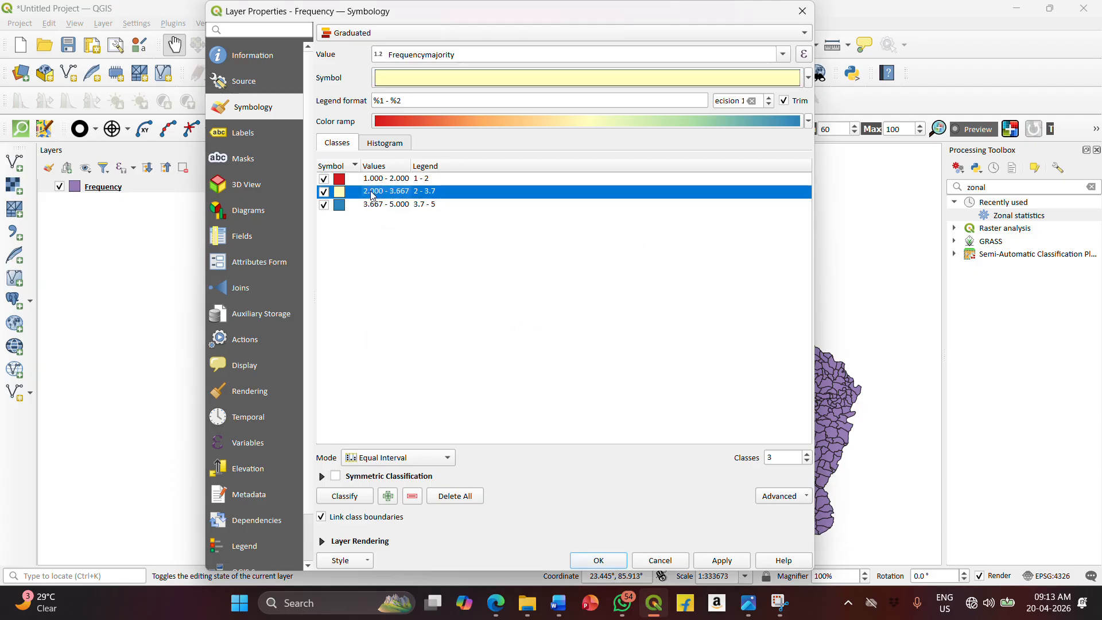
{"action": "left_click", "coordinate": [548, 293]}
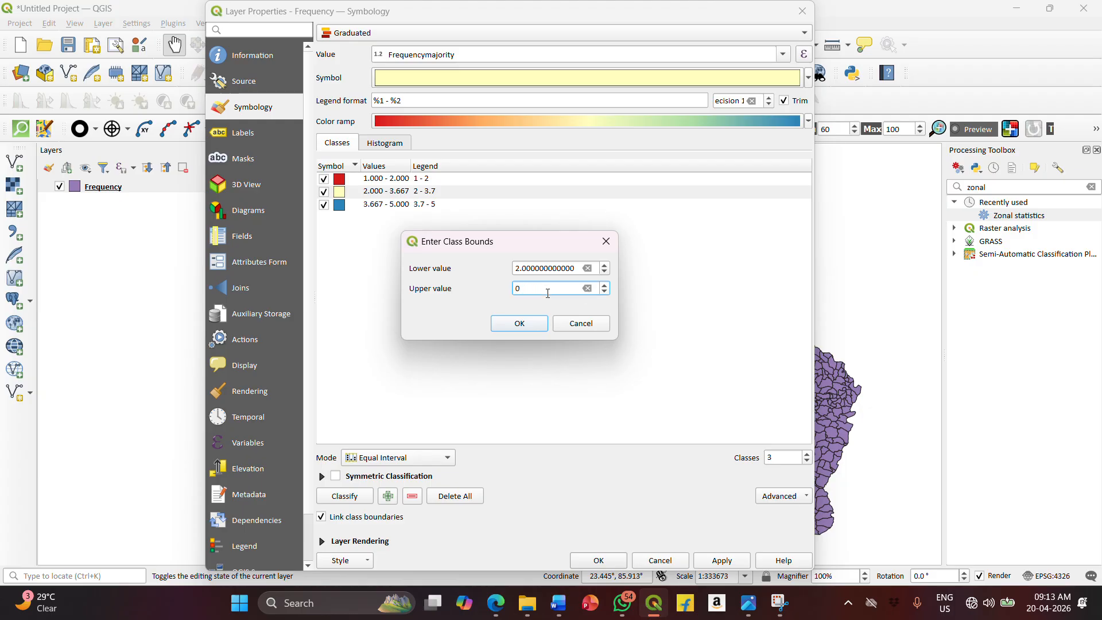
{"action": "left_click", "coordinate": [519, 324]}
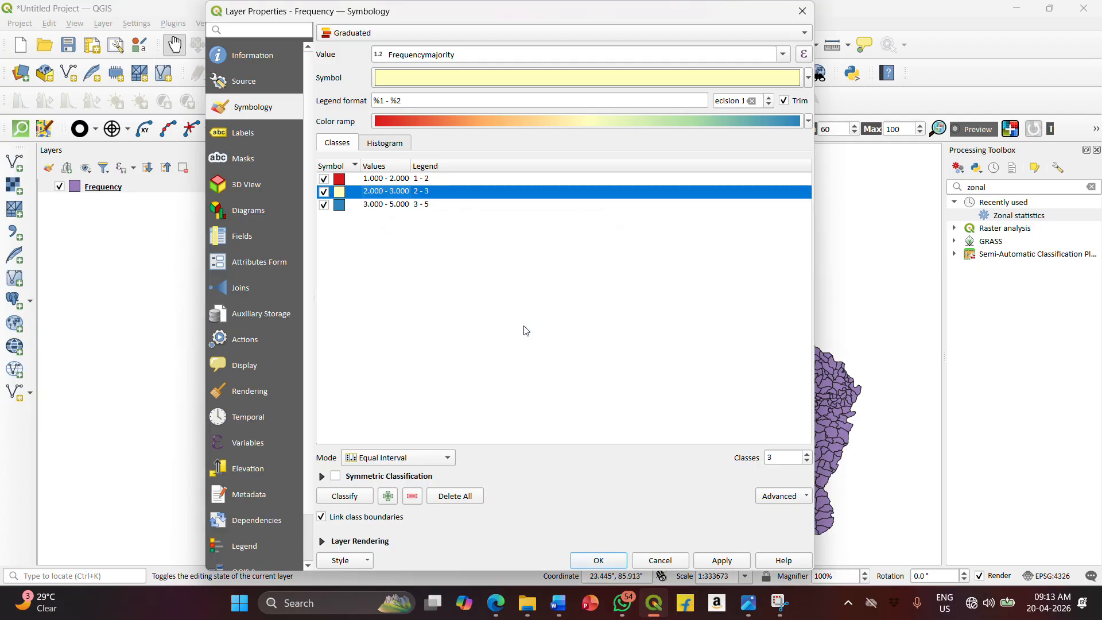
Step: Change the legend label of the highest class to >3
{"action": "left_click", "coordinate": [422, 206]}
{"action": "left_click", "coordinate": [422, 205]}
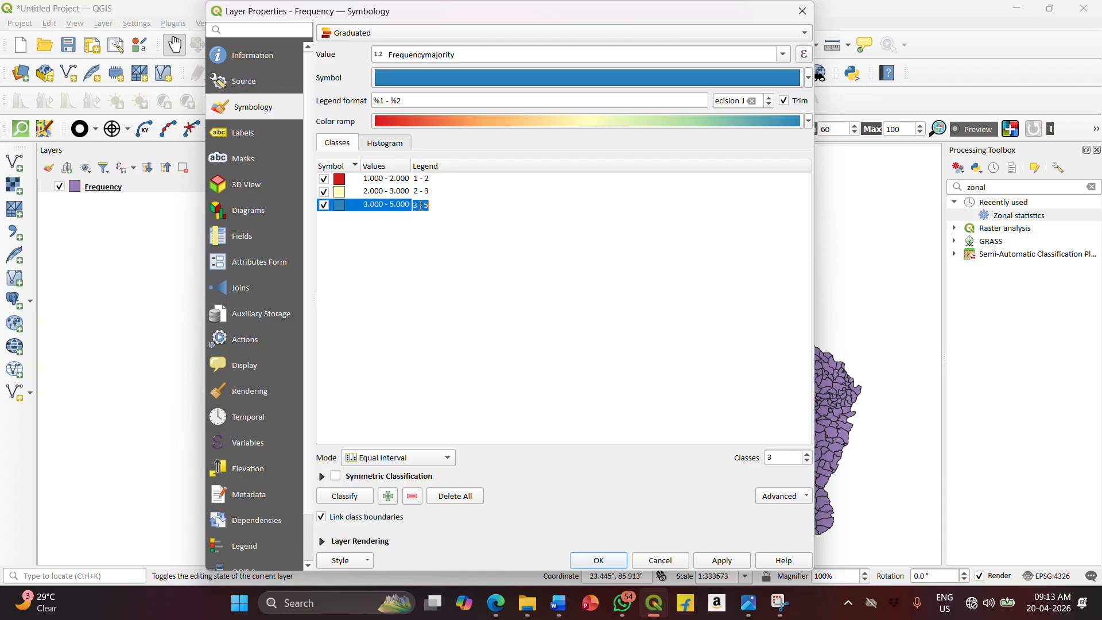
{"action": "type", "text": ">3"}
{"action": "left_click", "coordinate": [473, 257]}
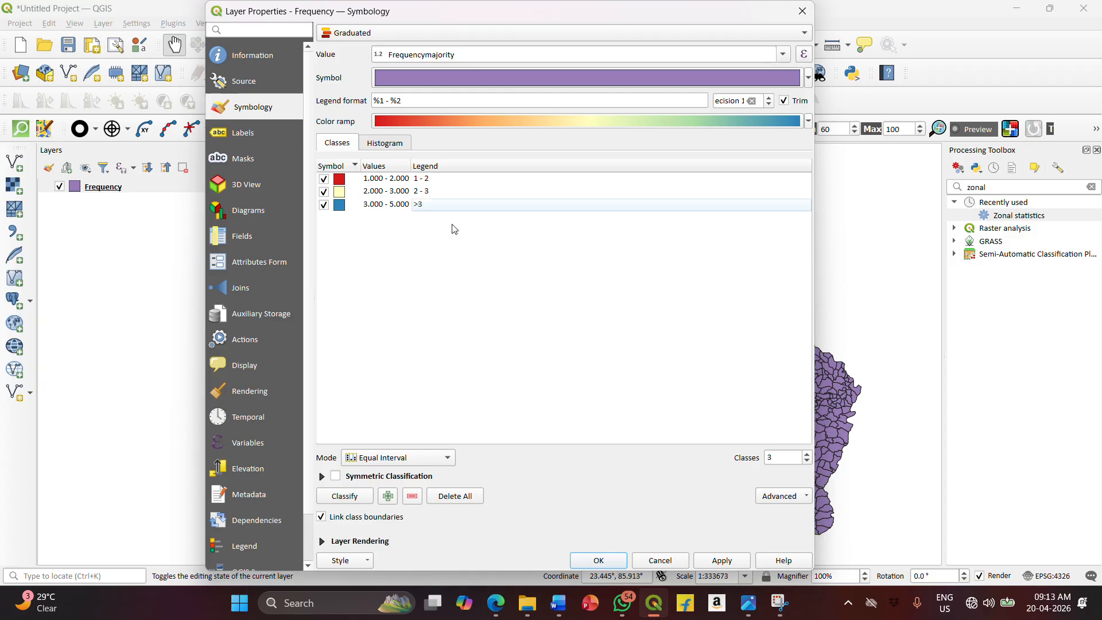
Step: Change the fill color of the 1 - 2 class to blue
{"action": "left_click", "coordinate": [339, 181]}
{"action": "double_click", "coordinate": [339, 181]}
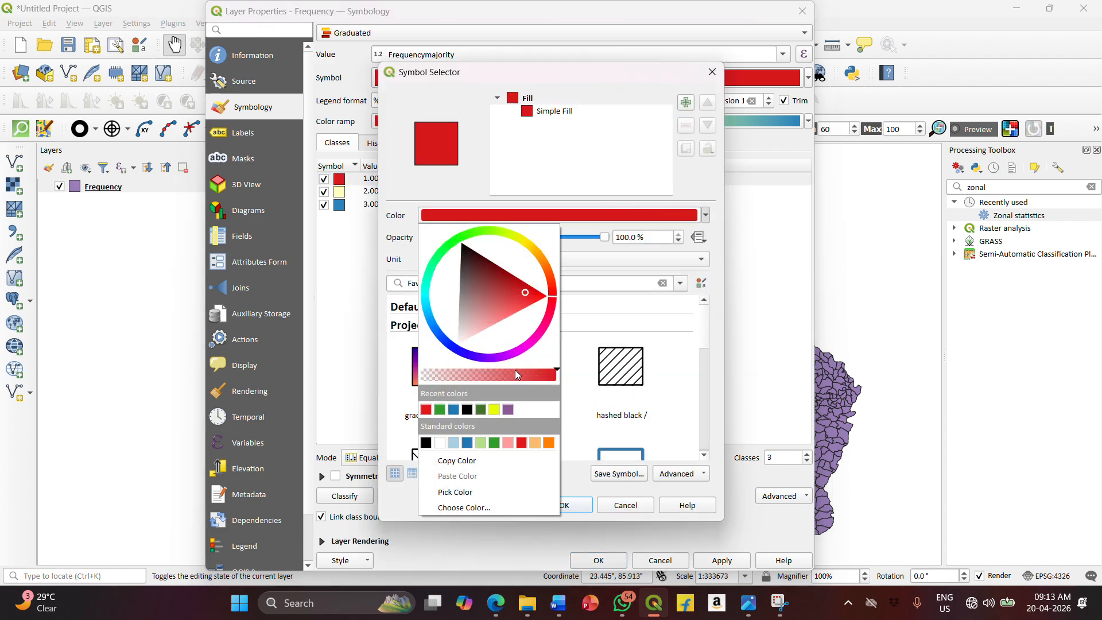
{"action": "left_click", "coordinate": [453, 409]}
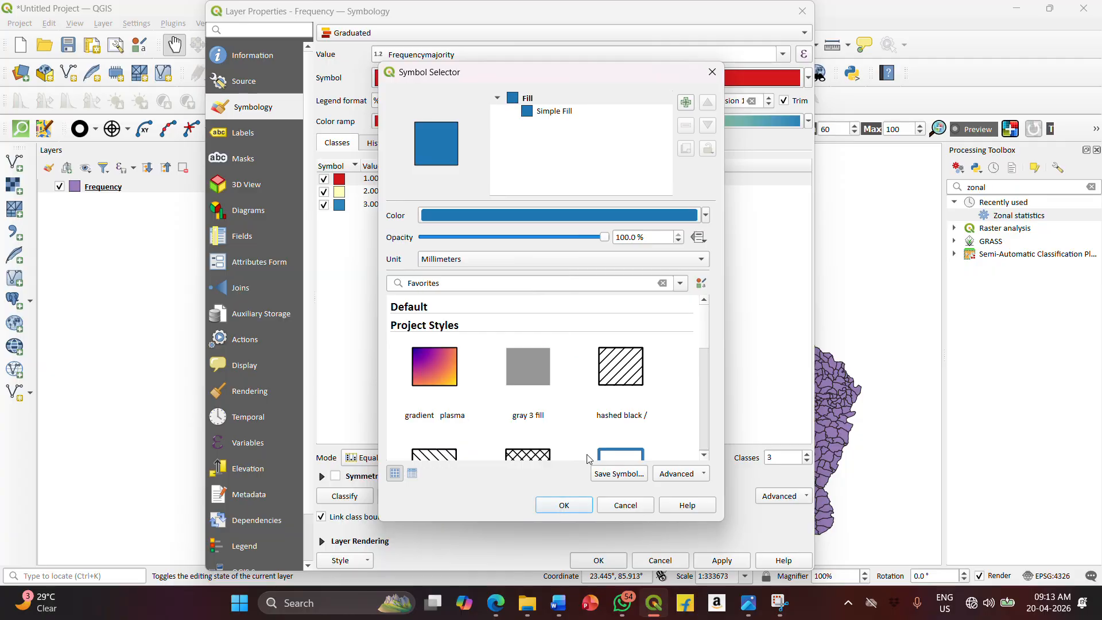
{"action": "left_click", "coordinate": [565, 513]}
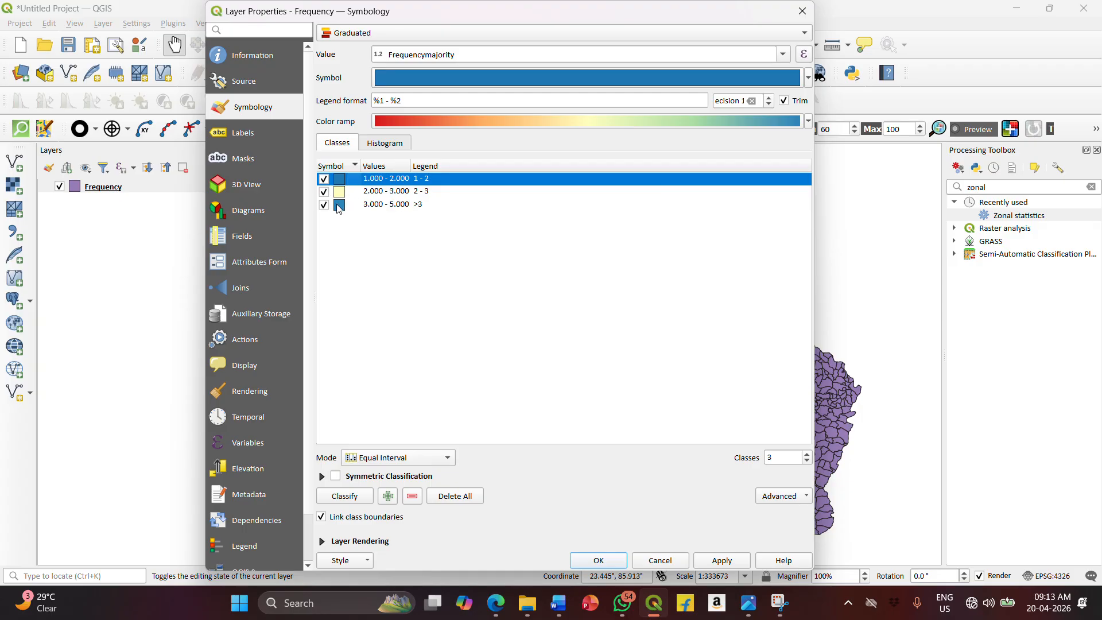
Step: Change the fill color of the >3 class to red and apply the graduated styling to the Frequency layer
{"action": "double_click", "coordinate": [339, 205]}
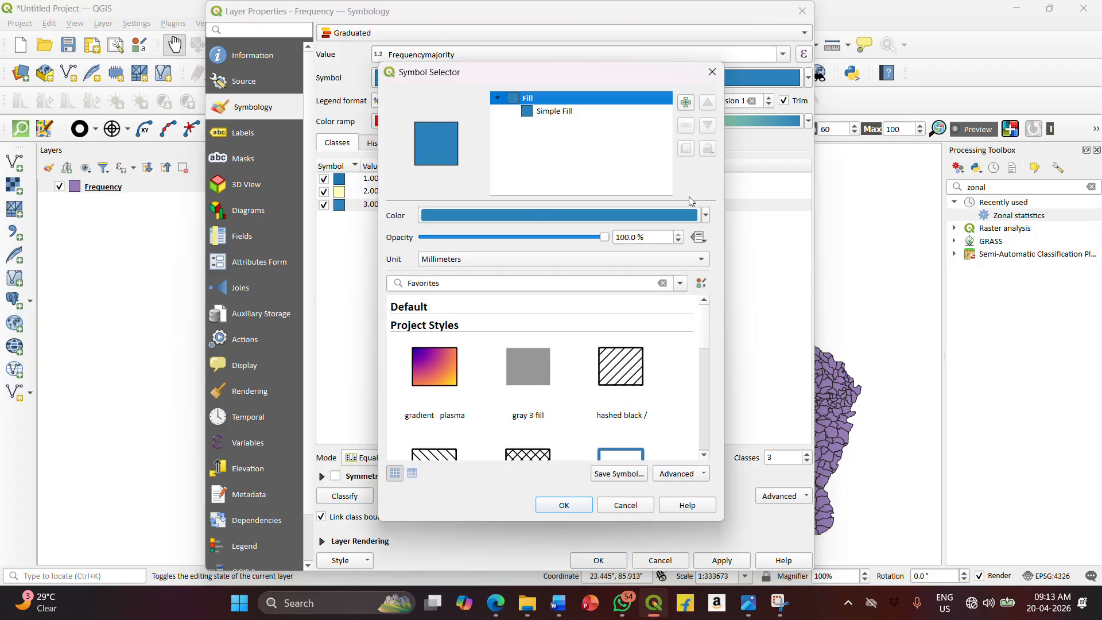
{"action": "left_click", "coordinate": [684, 216]}
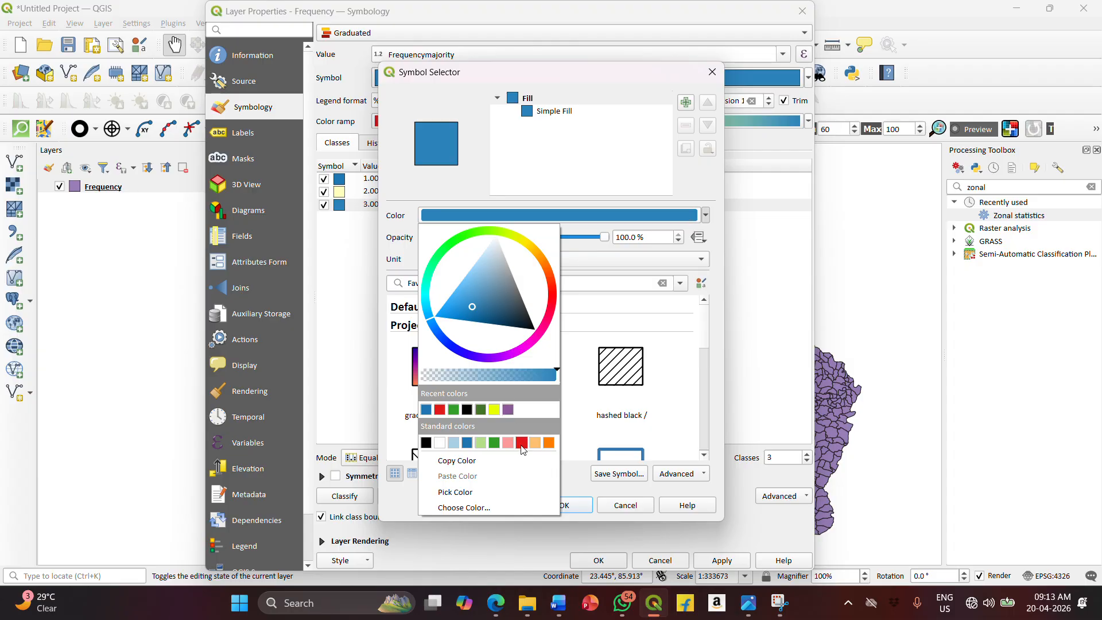
{"action": "left_click", "coordinate": [521, 443]}
{"action": "left_click", "coordinate": [585, 508]}
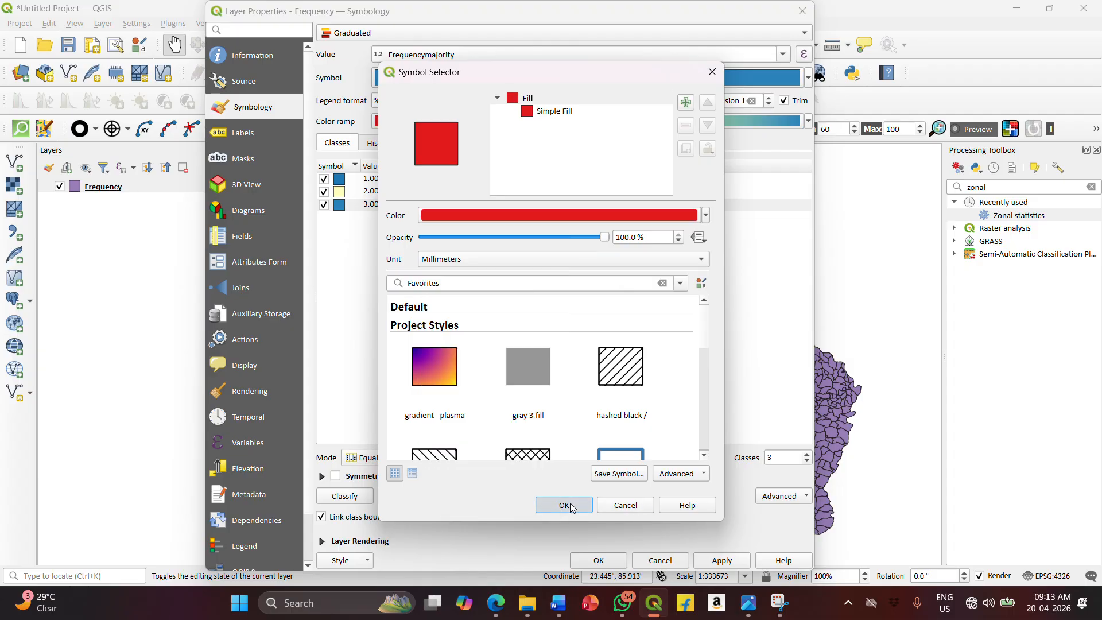
{"action": "left_click", "coordinate": [741, 561]}
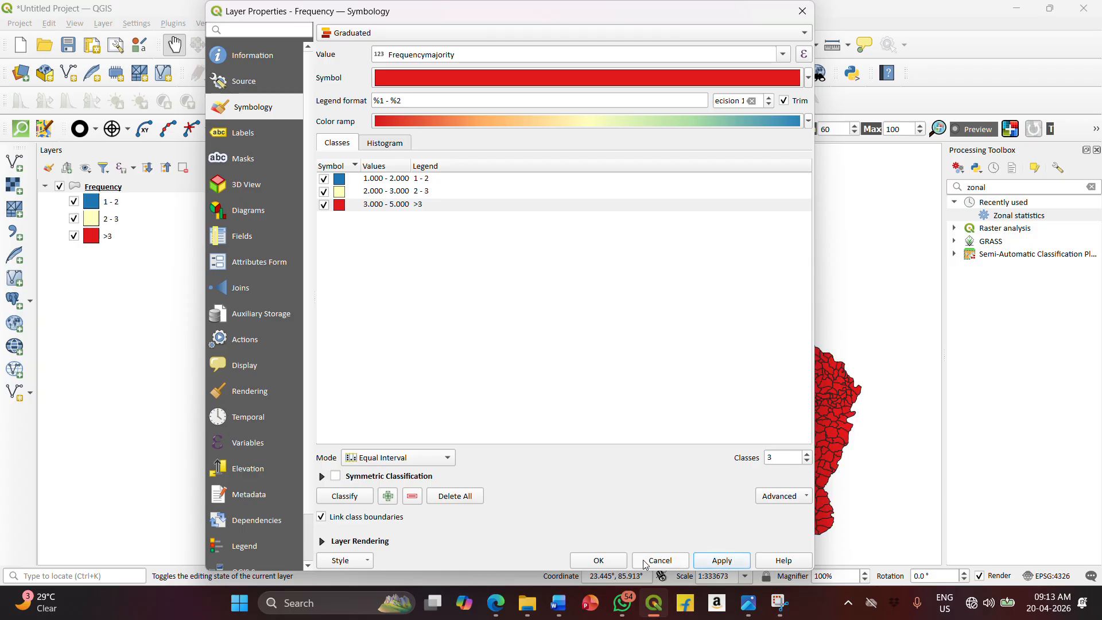
{"action": "left_click", "coordinate": [598, 560]}
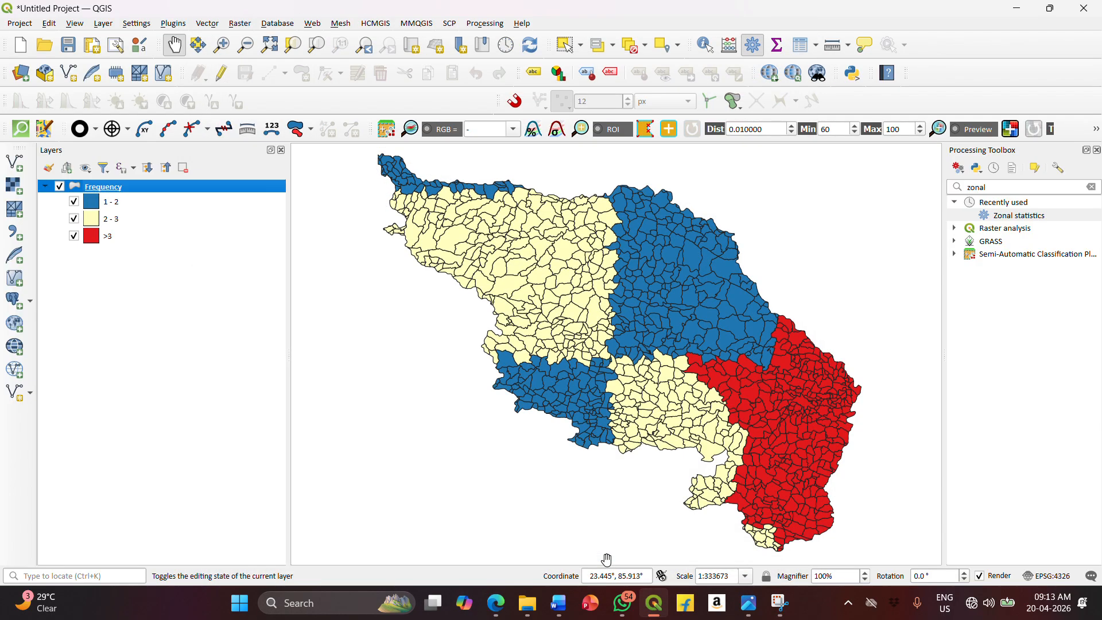